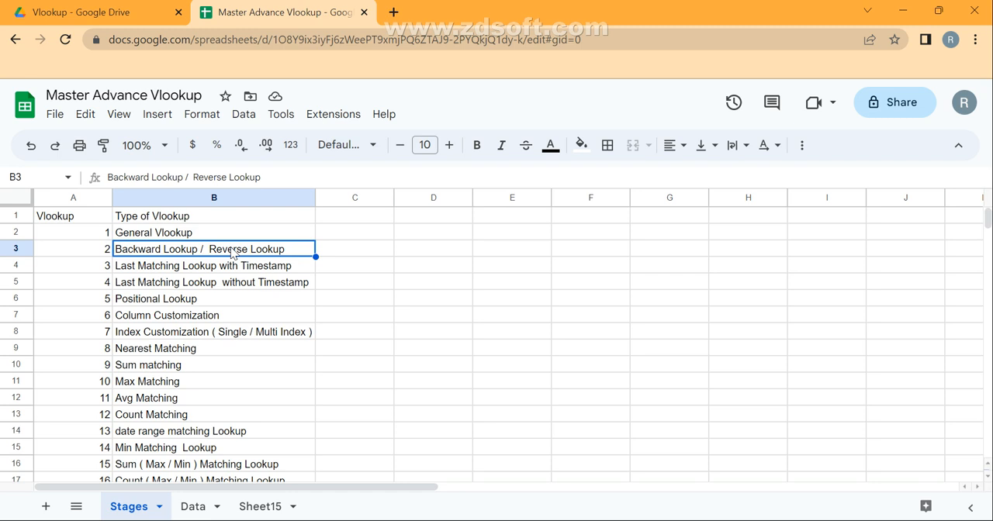
Hide Sheet15 and return to the Stages sheet
key("ctrl+Down")
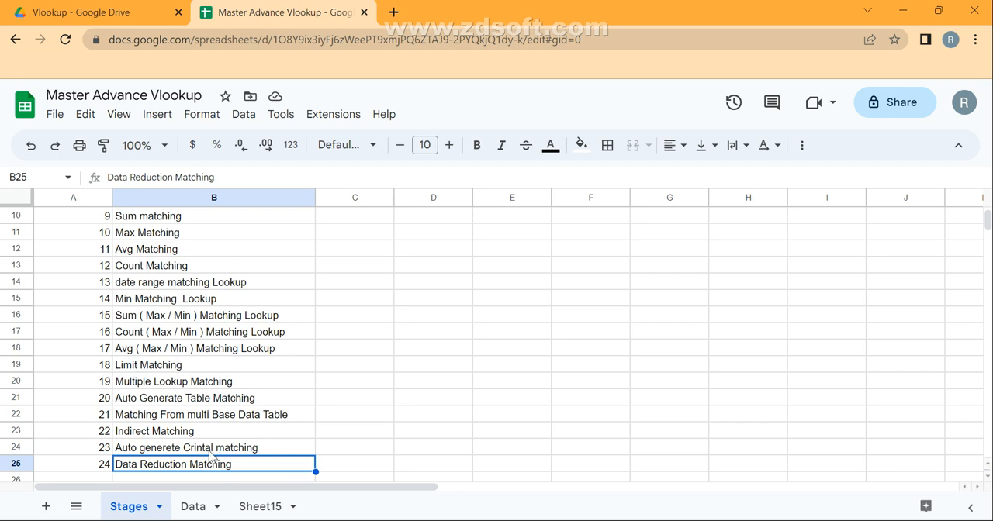
left_click(272, 508)
left_click(297, 509)
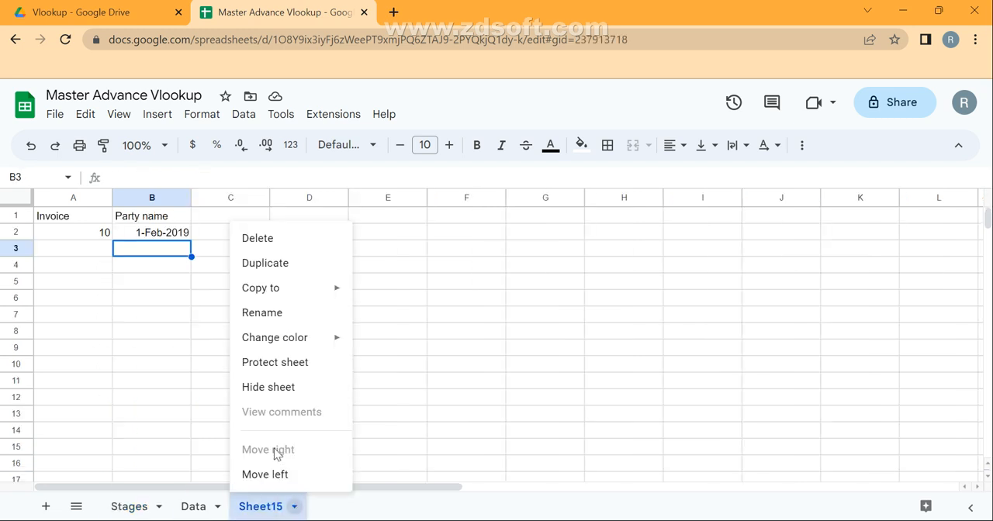
left_click(256, 393)
left_click(129, 506)
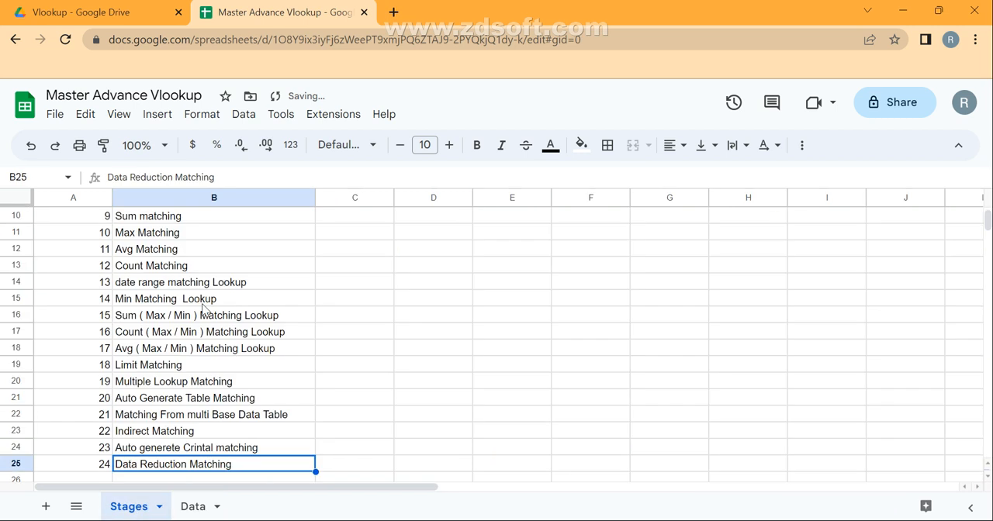
Select the Backward Lookup / Reverse Lookup entry in B3 of the Stages list
key("ctrl+Up")
key("Down")
key("Up")
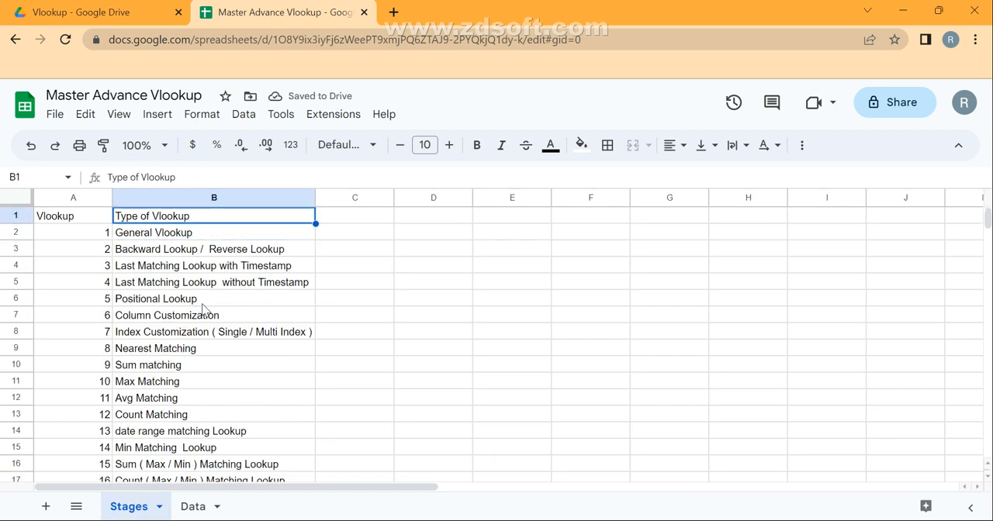
key("Down")
key("Down")
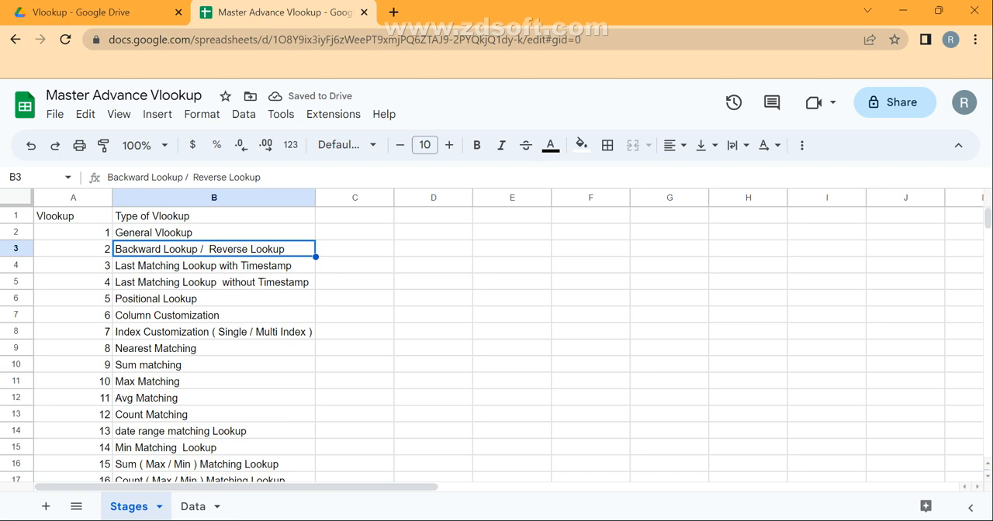
Enter the two missing Order IDs in D2 and D3 of the Data sheet so that they lead into the existing sequence
left_click(192, 507)
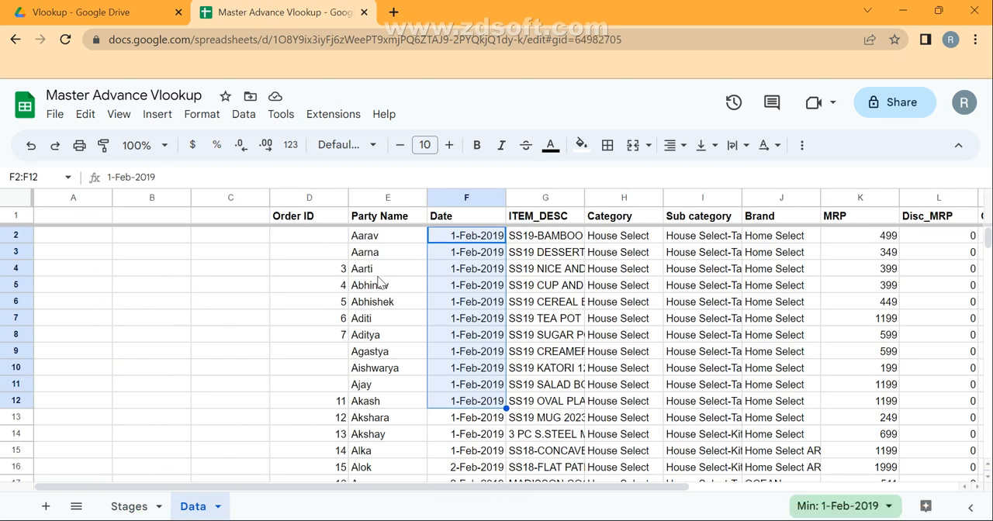
left_click(329, 235)
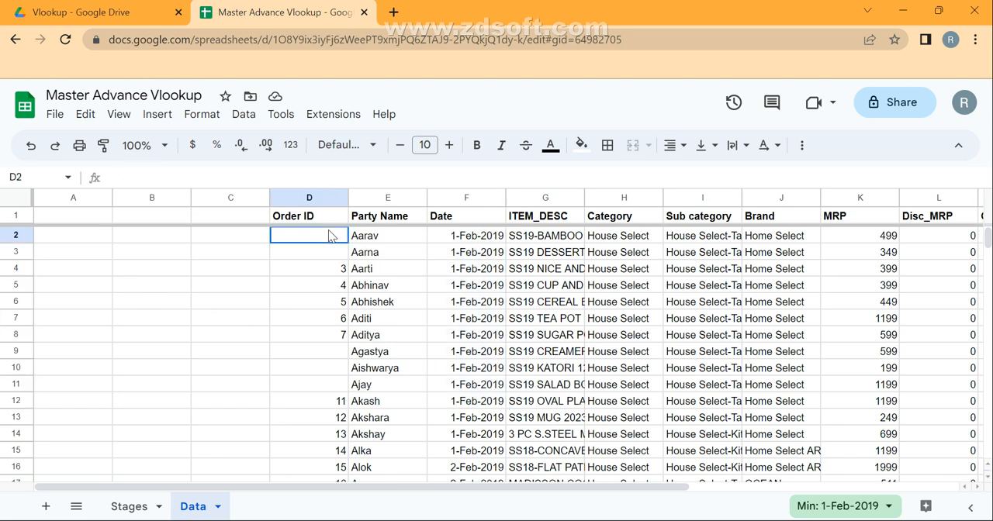
type("1")
key("Return")
type("2")
key("Return")
Extend the Order ID series from D6:D8 down through the blank cells D9:D11
key("Down")
key("Down")
key("Down")
key("Down")
key("Up")
key("Up")
key("shift+Down")
key("shift+Down")
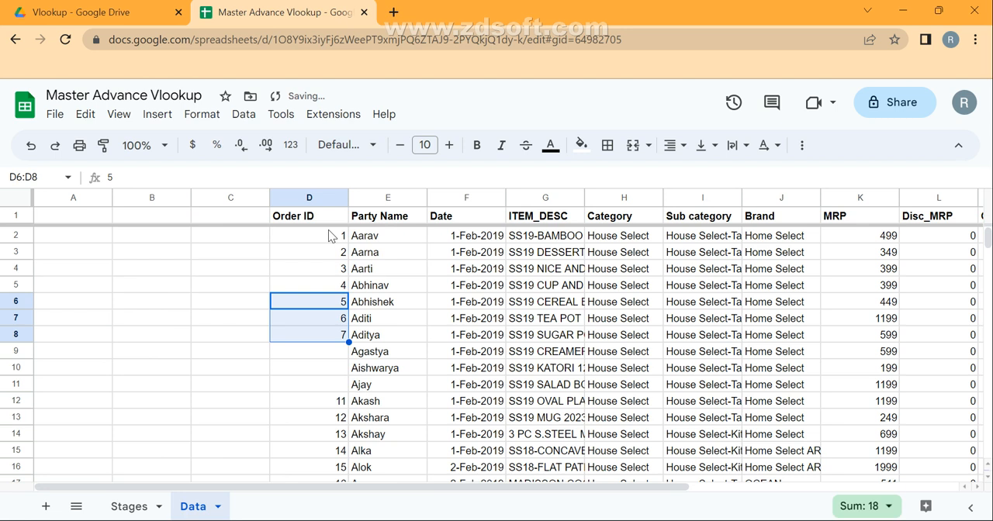
double_click(348, 342)
left_click(337, 276)
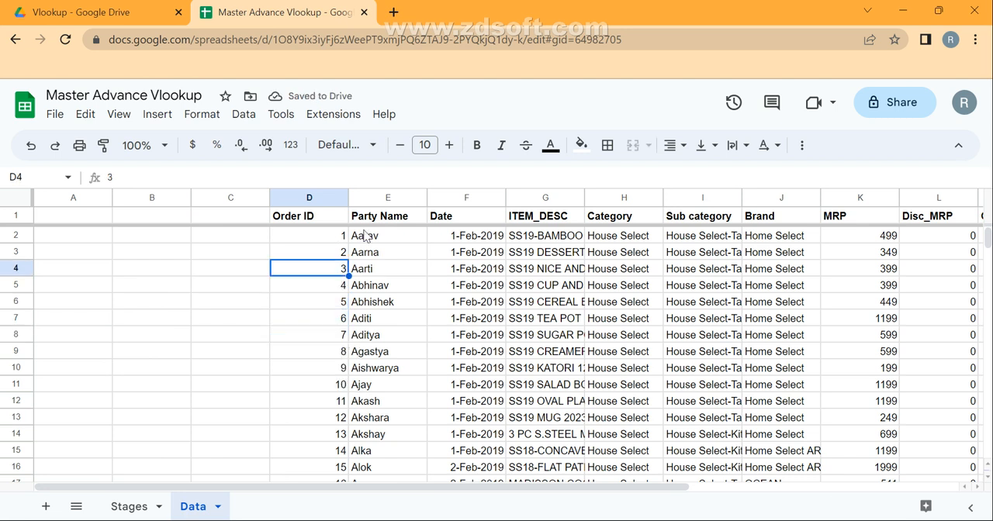
Paste a copy of the Party Name column into column C and clear it again
left_click(370, 240)
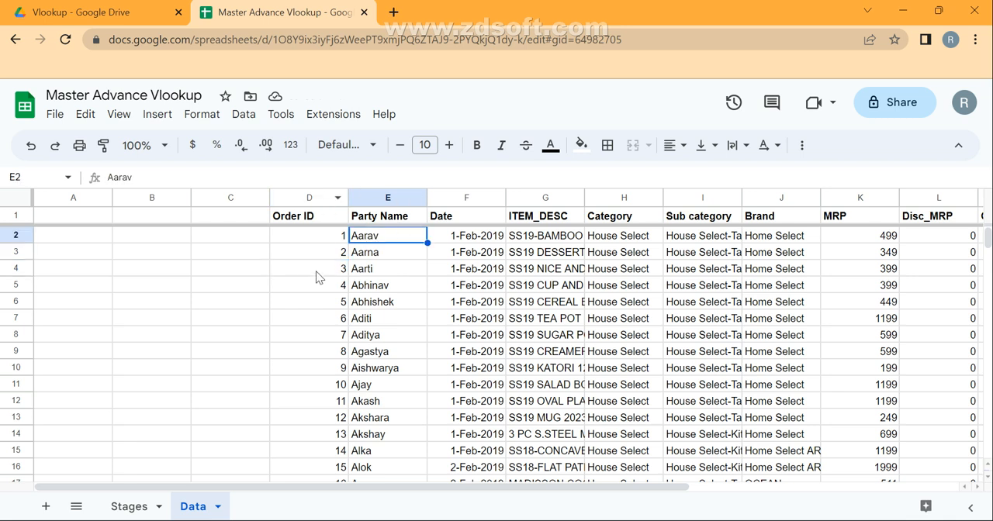
left_click(384, 196)
key("ctrl+c")
key("Left")
key("Left")
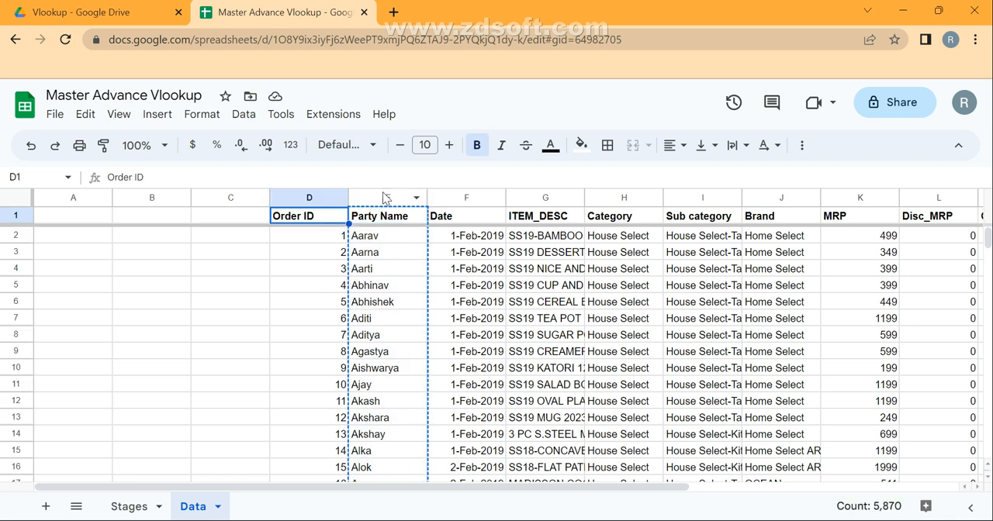
key("ctrl+v")
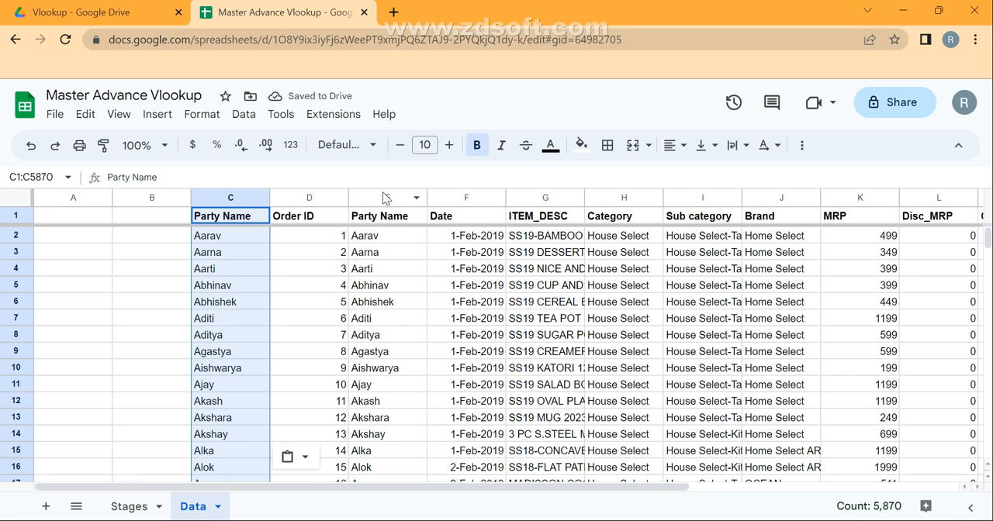
key("Delete")
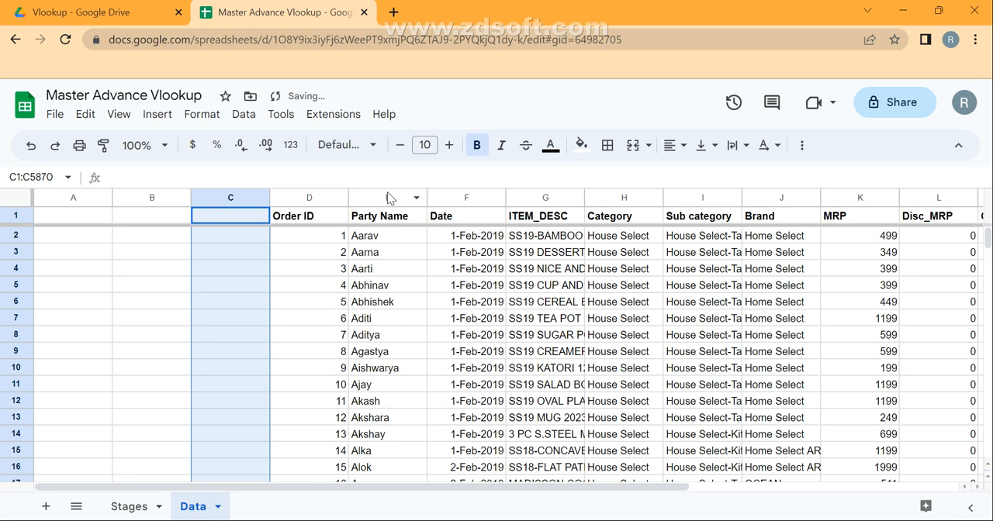
left_click(385, 196)
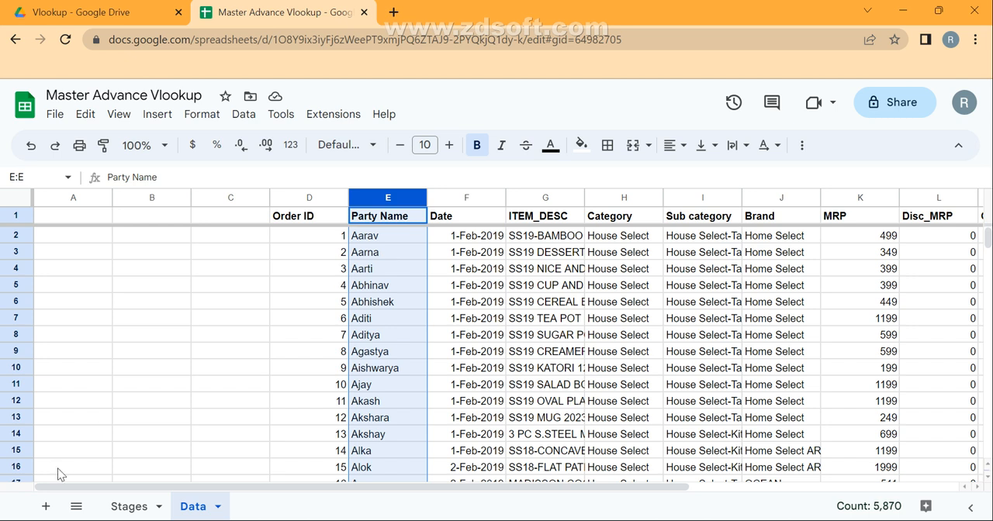
Add a new sheet with the headers Party in A1 and Invoice in B1
left_click(46, 506)
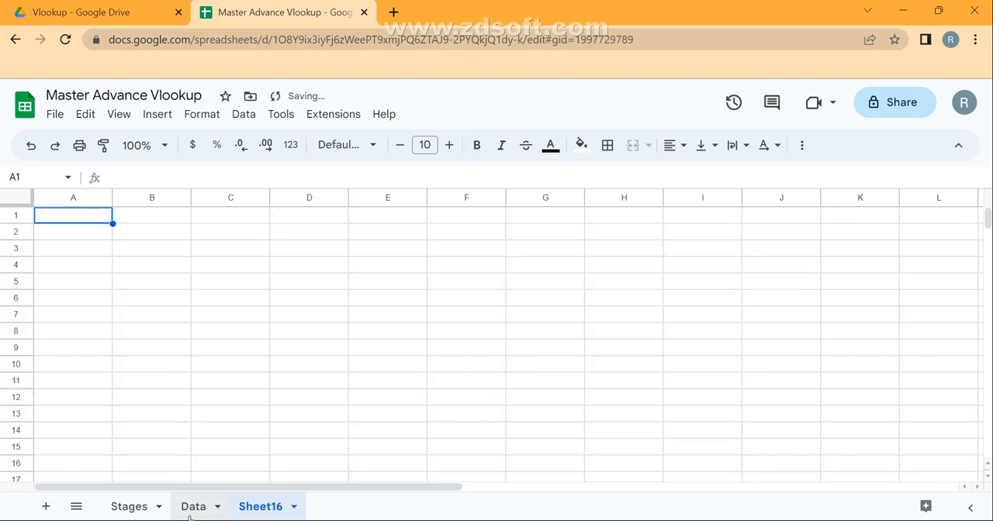
type("Party")
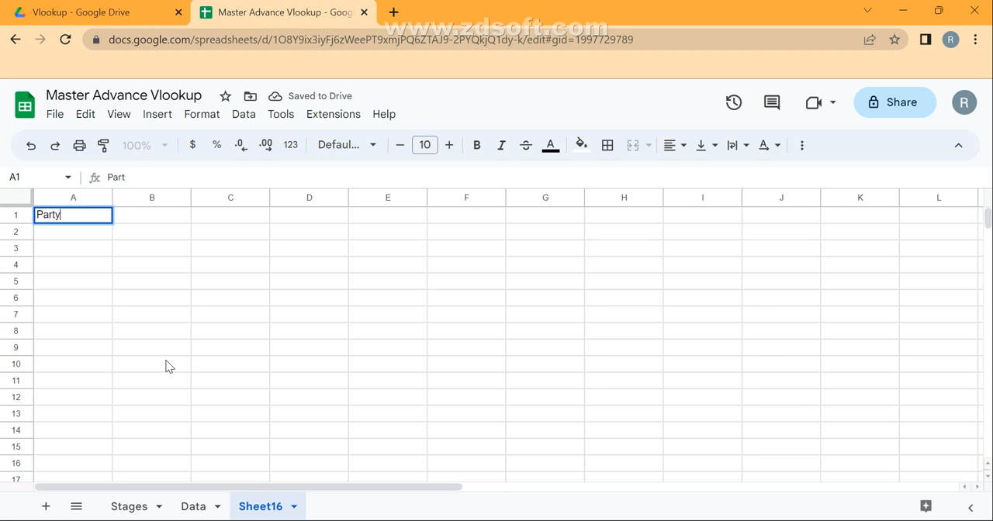
key("Return")
key("Up")
key("Page_Down")
key("Right")
key("Page_Up")
type("invoivce")
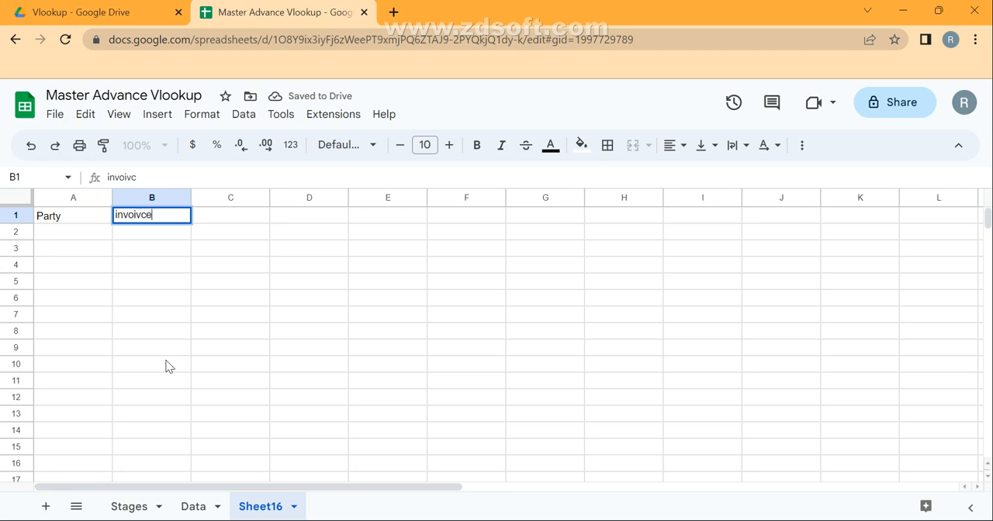
key("Return")
key("Up")
type("Invoice")
key("Return")
Enter the first party's name in A2 as the lookup value and select B2 for the result
left_click(78, 235)
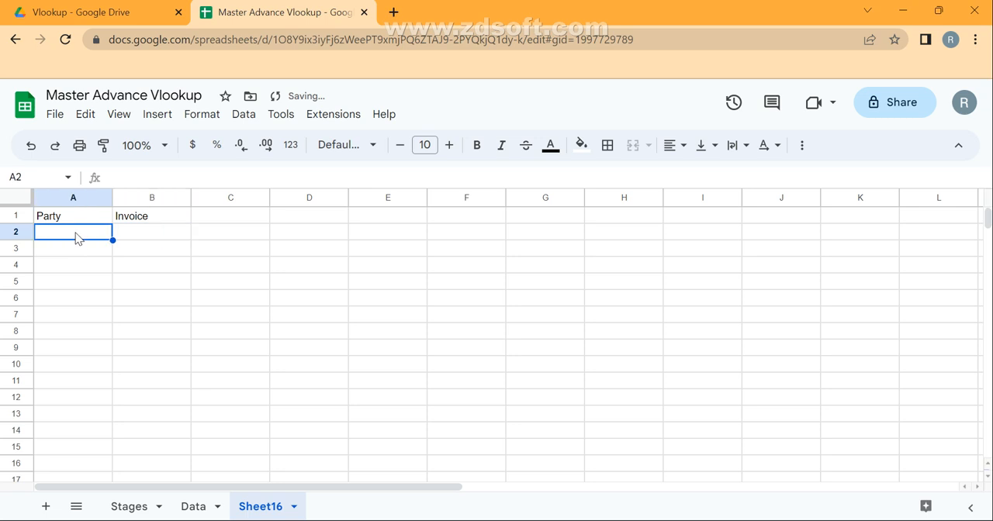
type("Aaarav")
key("Return")
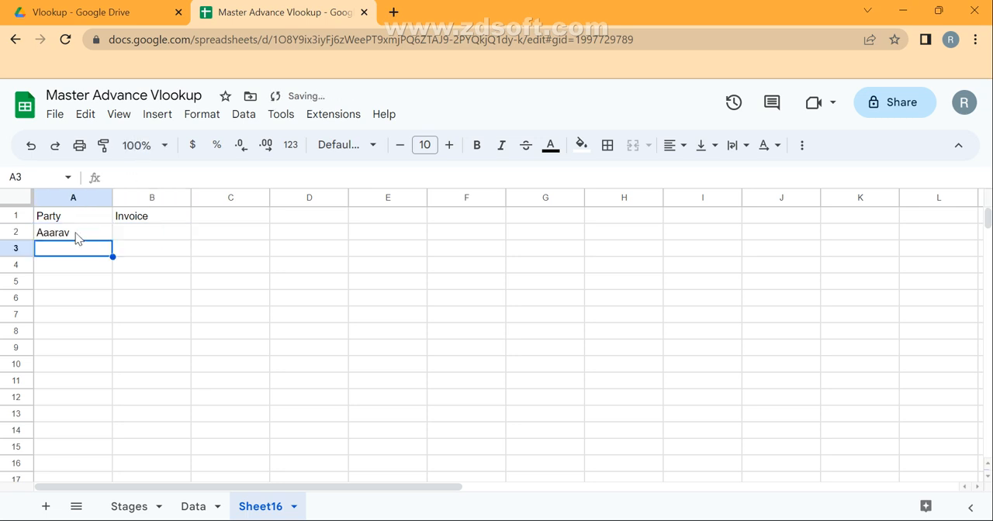
left_click(136, 242)
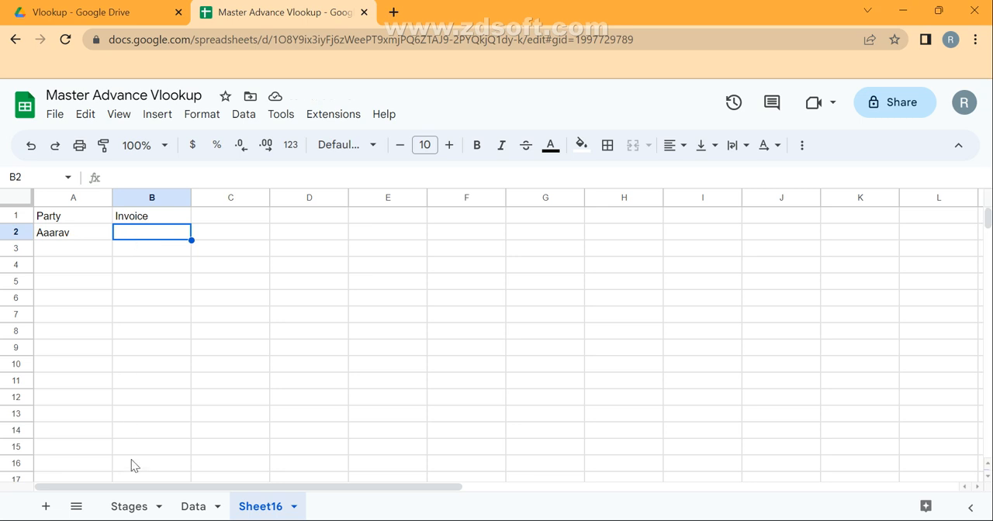
left_click(192, 508)
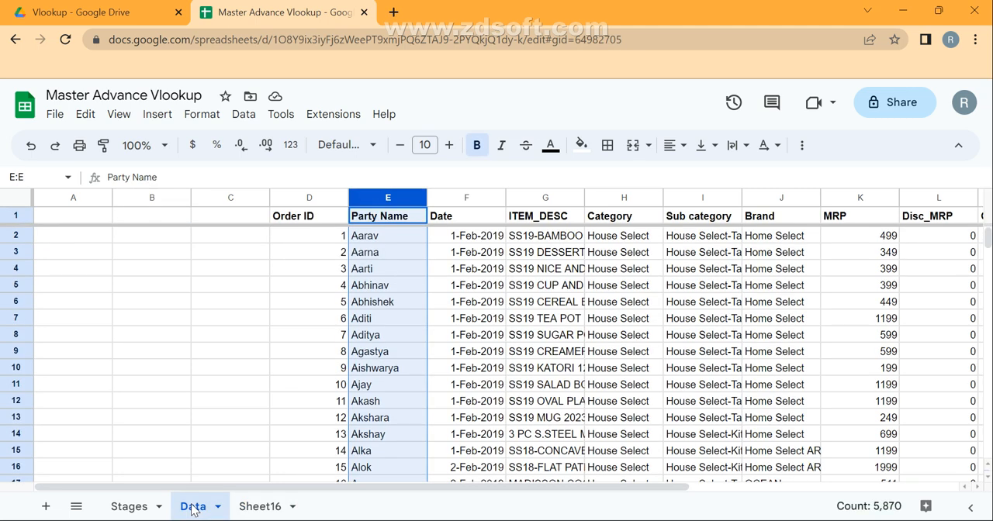
left_click(256, 512)
type("=")
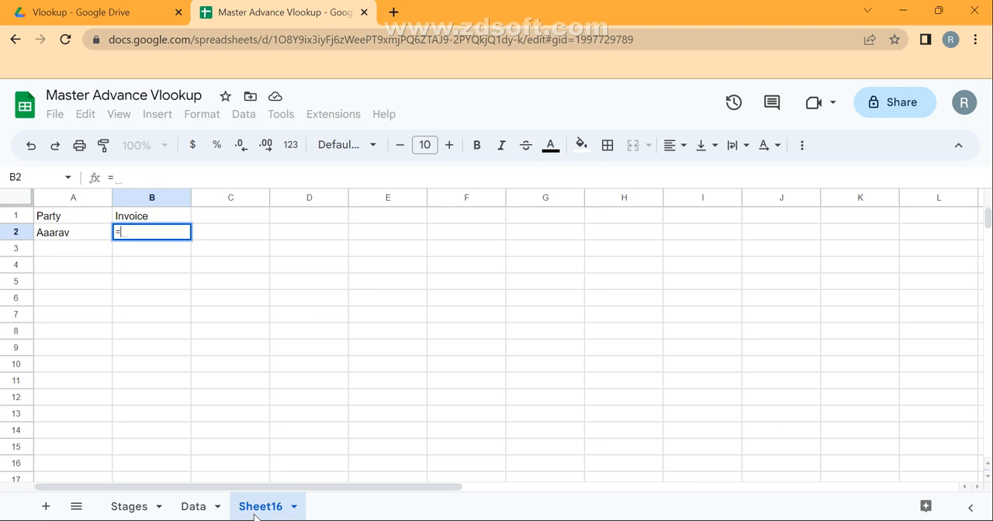
type("vllok")
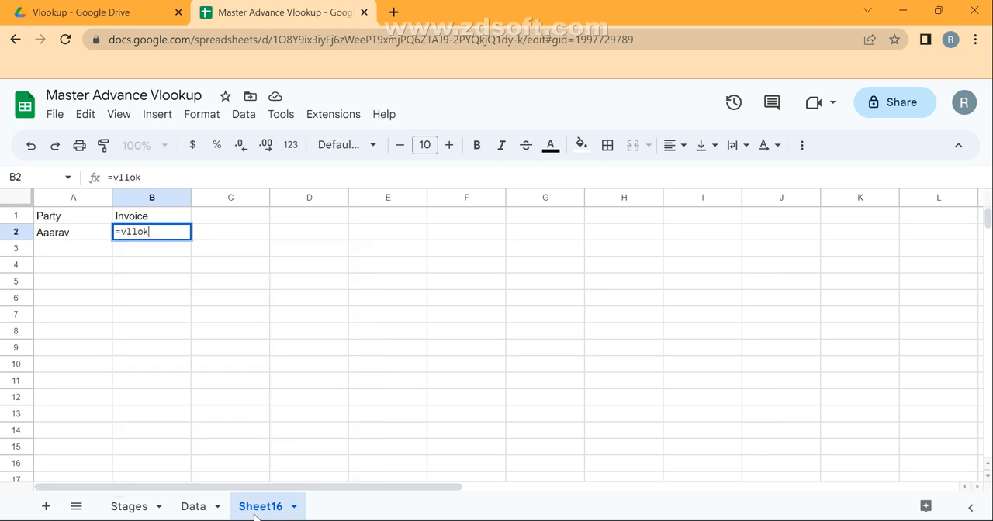
key("Tab")
key("Left")
Start a VLOOKUP formula in B2 of Sheet16 with A2 as the search key
type("=vl")
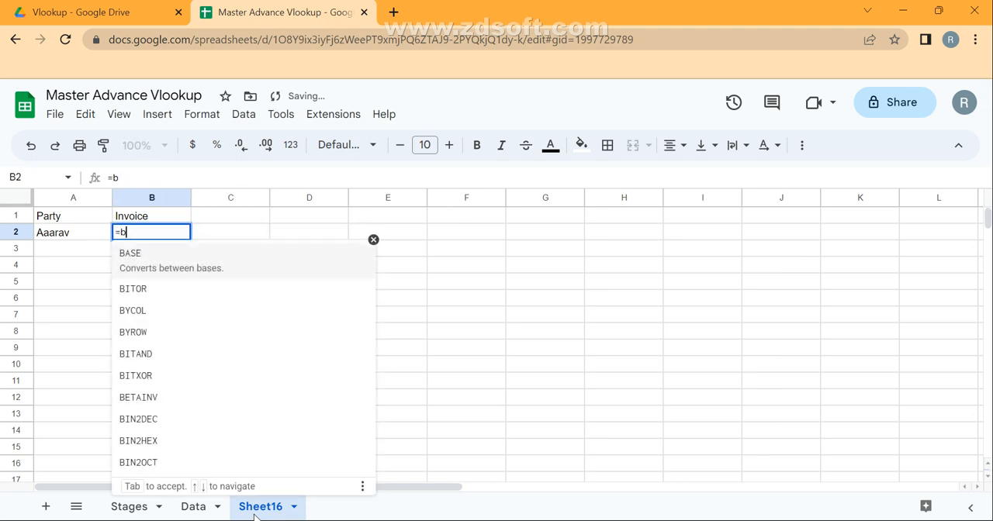
type("ook")
key("Tab")
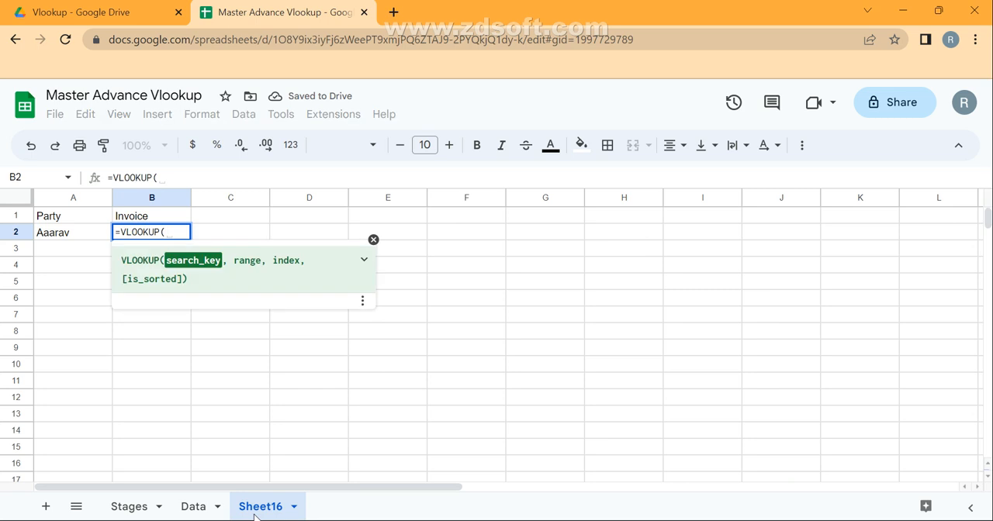
key("Left")
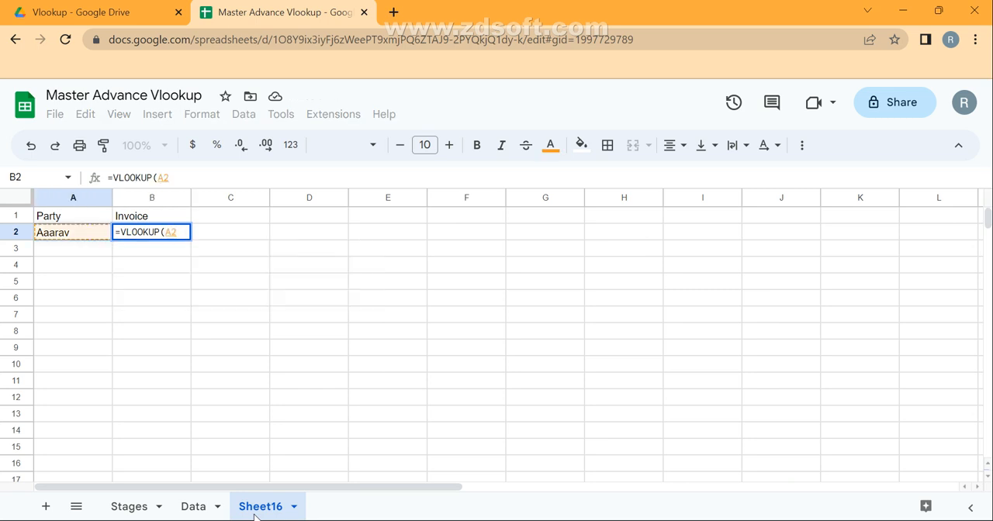
type(",")
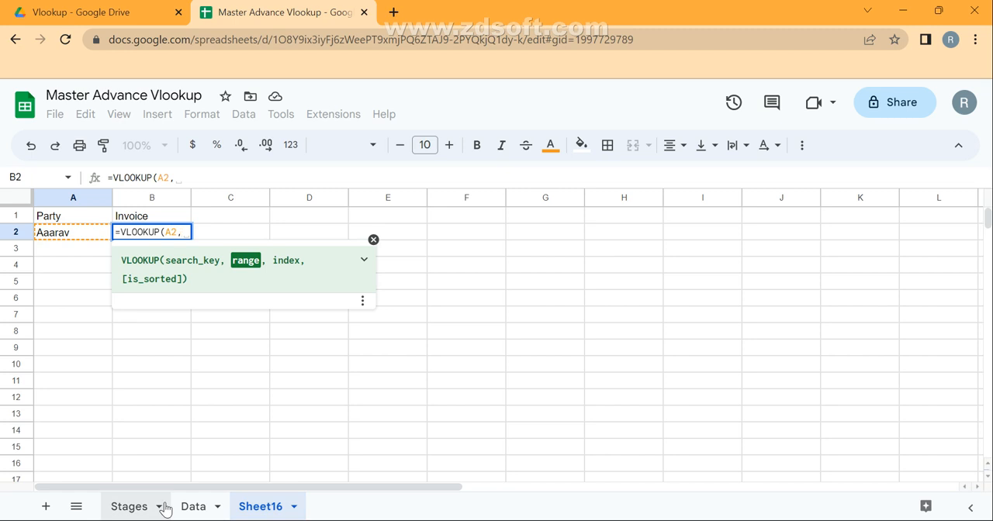
Define the VLOOKUP range as the array {Data!E:E,Data!D:D}, placing Party Name before Order ID, and add a comma for the next argument
type("{")
left_click(193, 507)
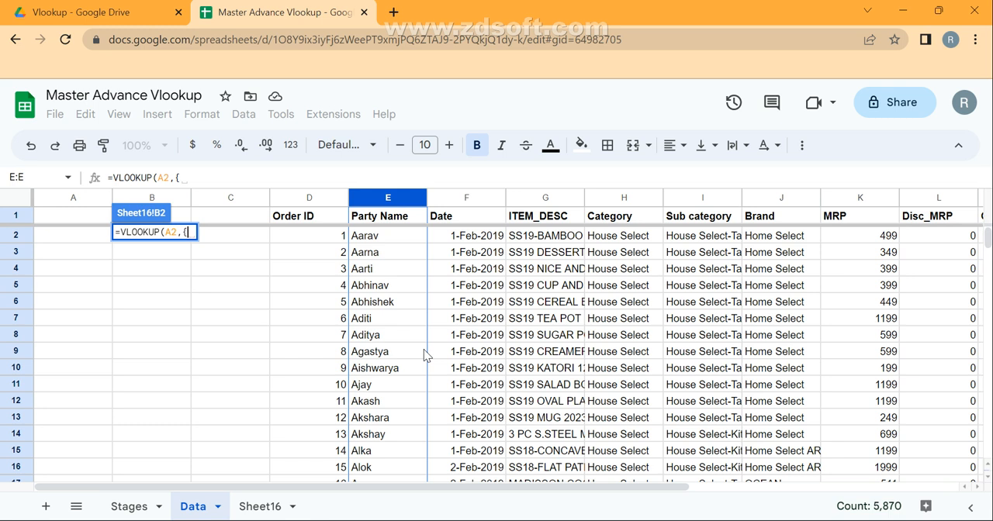
left_click(402, 203)
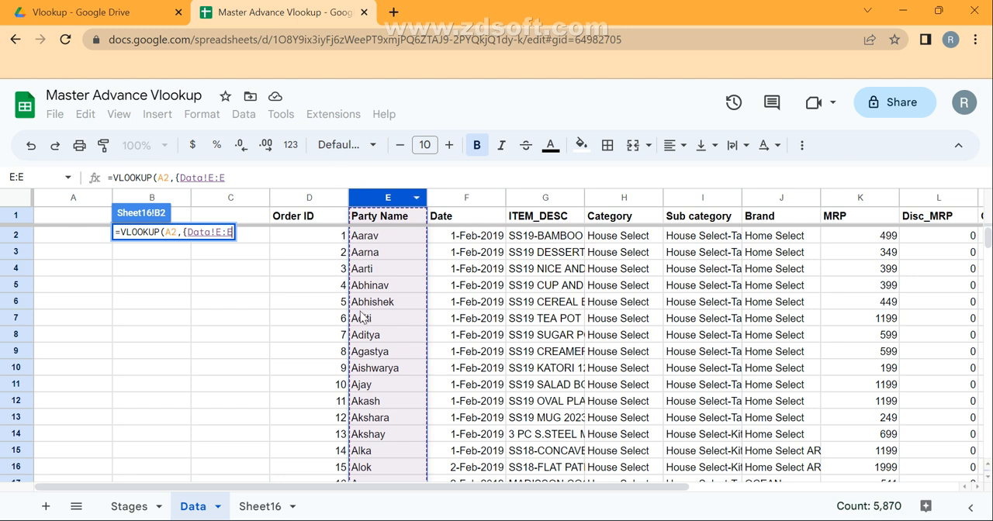
type(",")
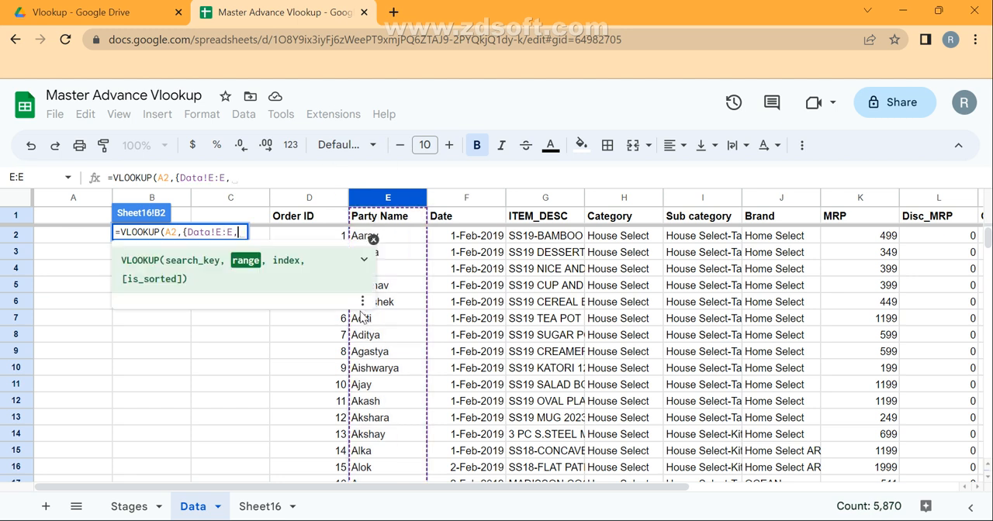
left_click(326, 203)
type("}")
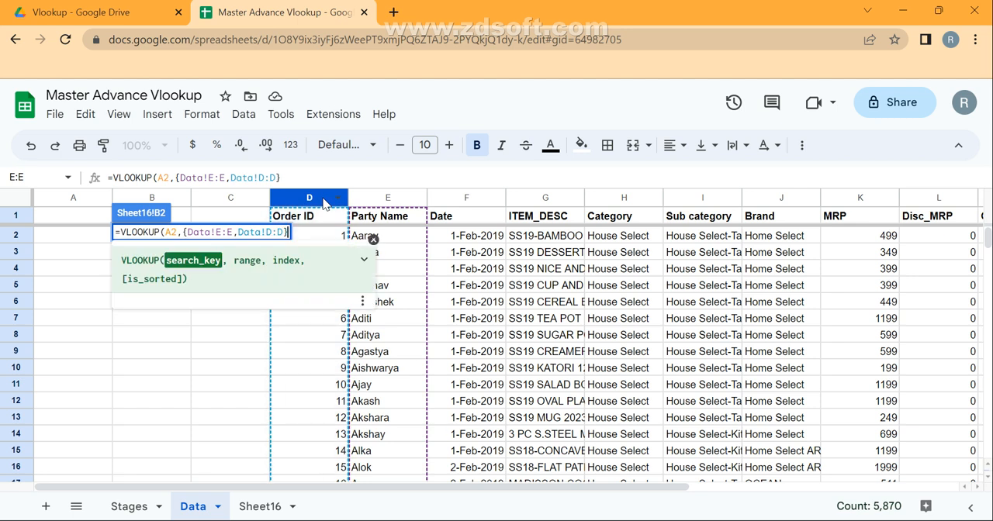
left_click_drag(183, 233, 289, 232)
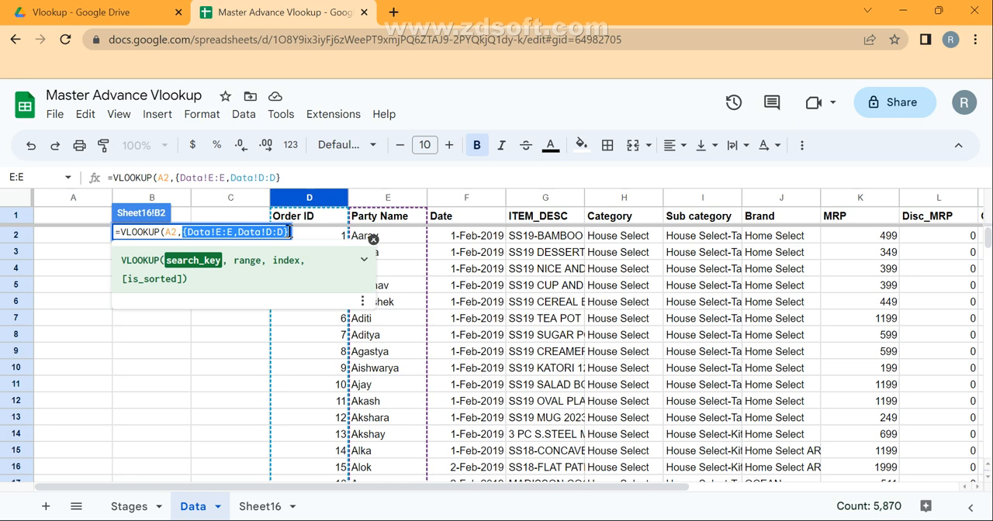
left_click(288, 233)
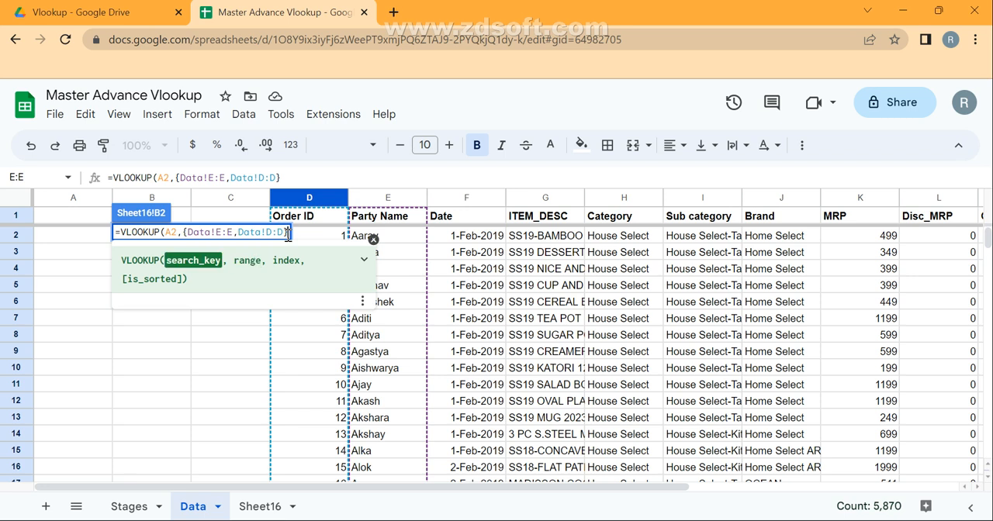
type(",")
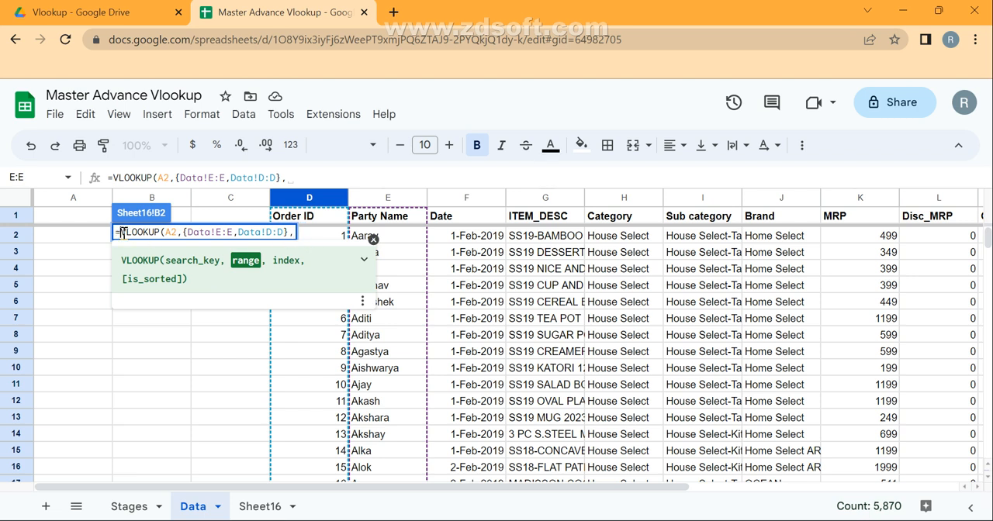
left_click(131, 233)
type("{")
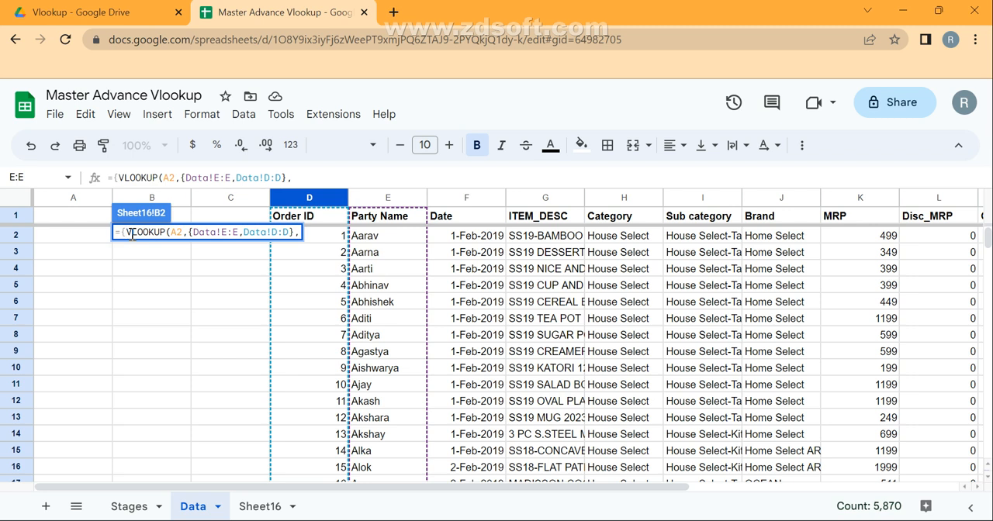
key("End")
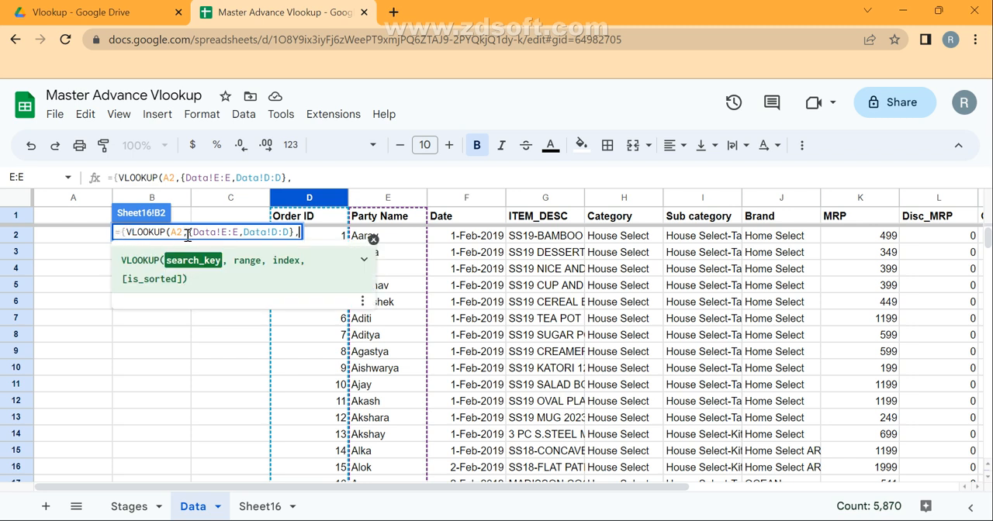
left_click_drag(188, 234, 298, 236)
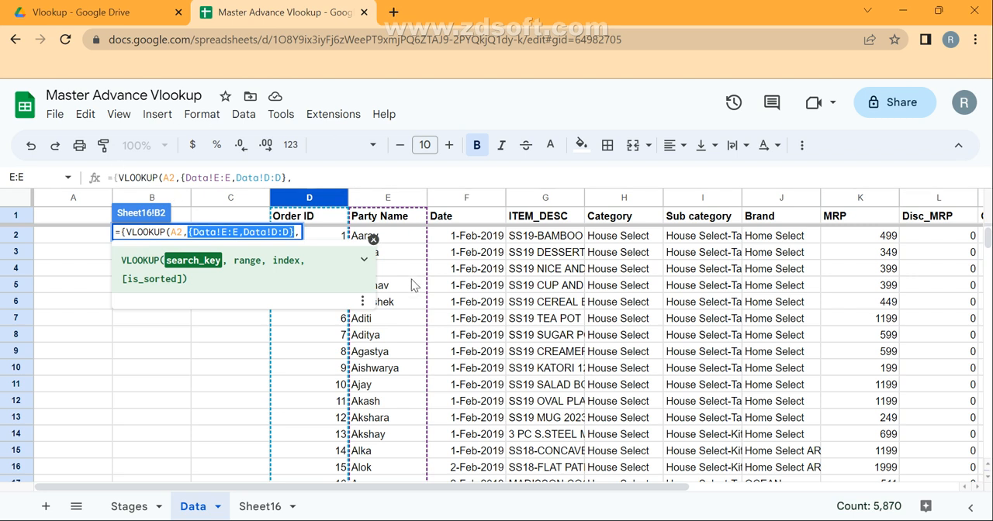
left_click(128, 232)
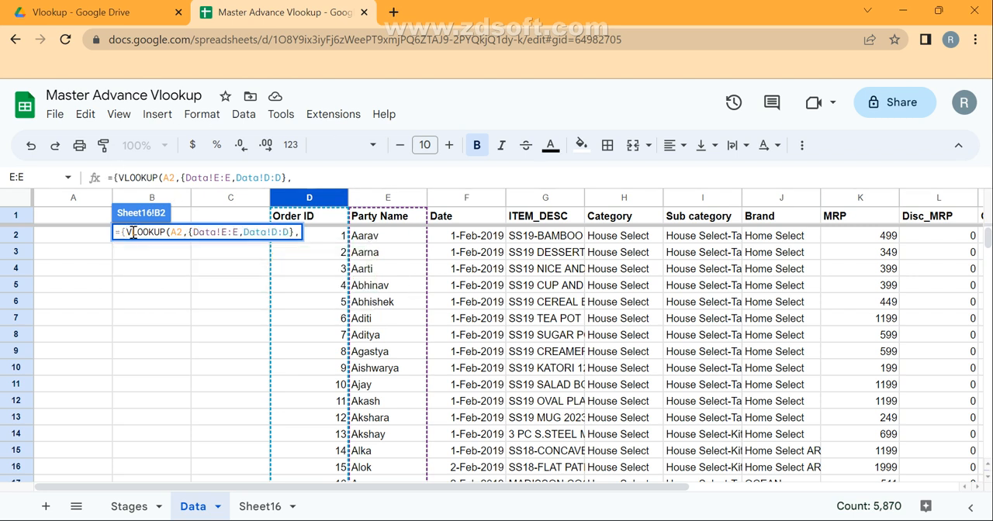
key("BackSpace")
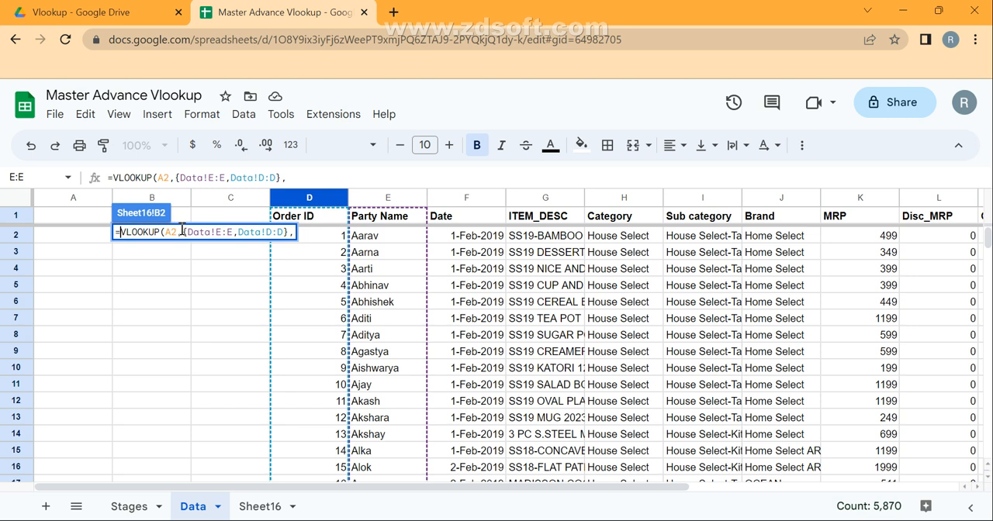
key("End")
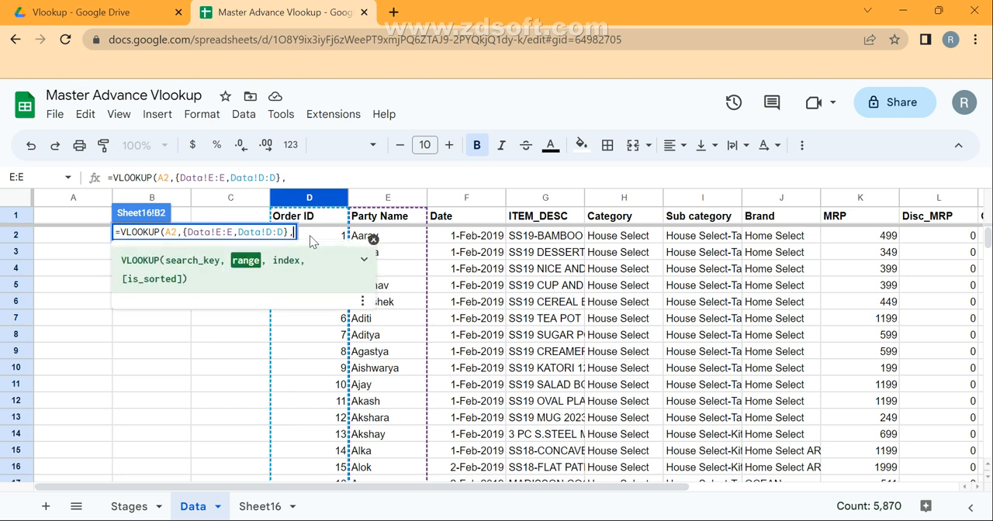
Complete the VLOOKUP formula in B2 with column index 2 and 0 for an exact match
left_click(374, 239)
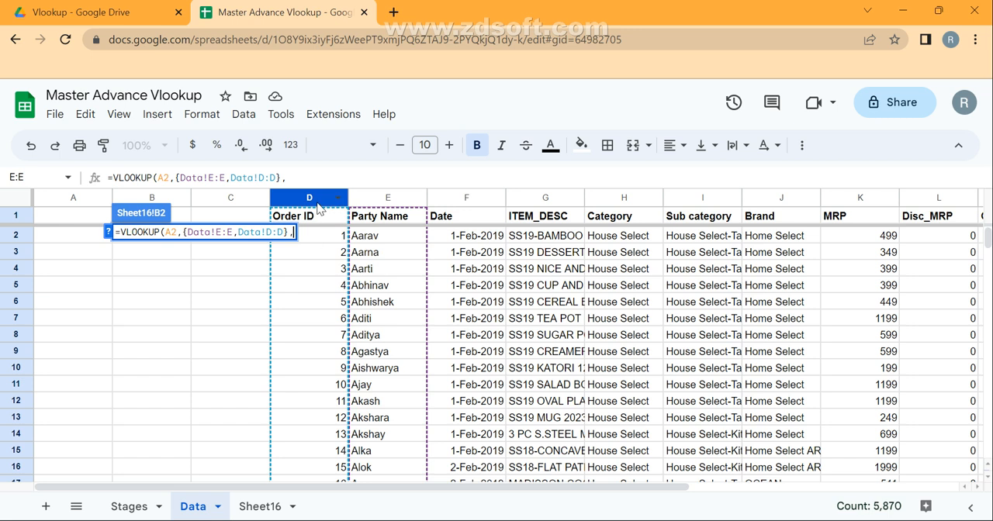
type("2")
type(",0")
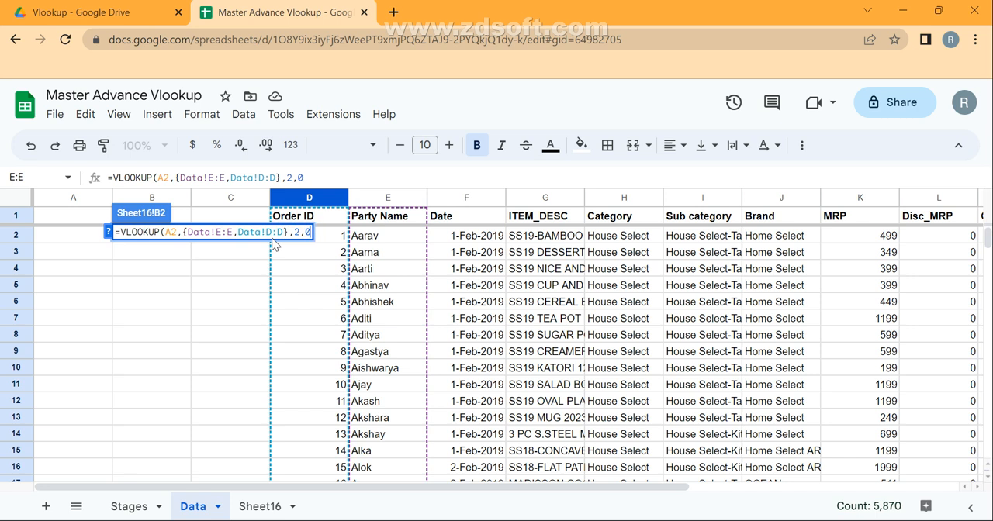
key("Return")
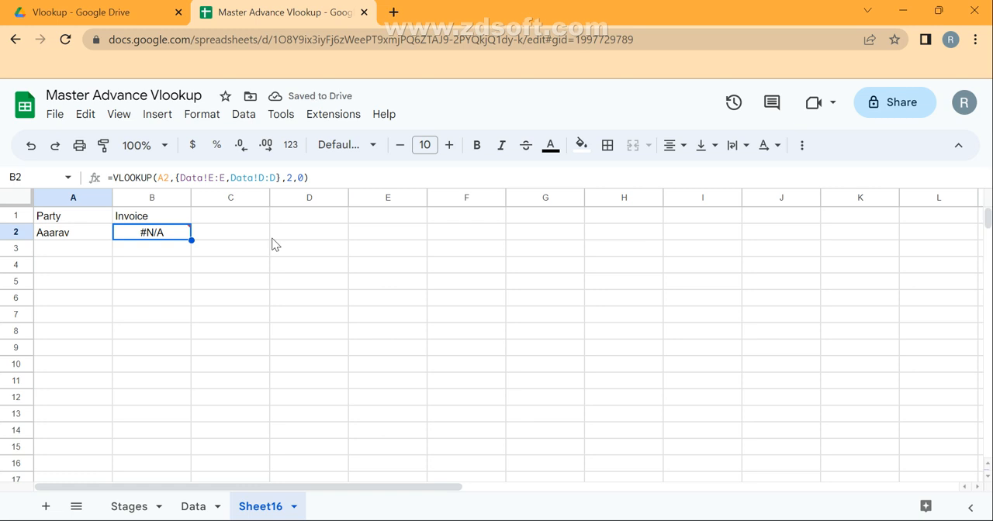
Replace the misspelled party name in A2 of Sheet16 with a copy of cell E2 from the Data sheet
key("Left")
key("Right")
left_click(190, 506)
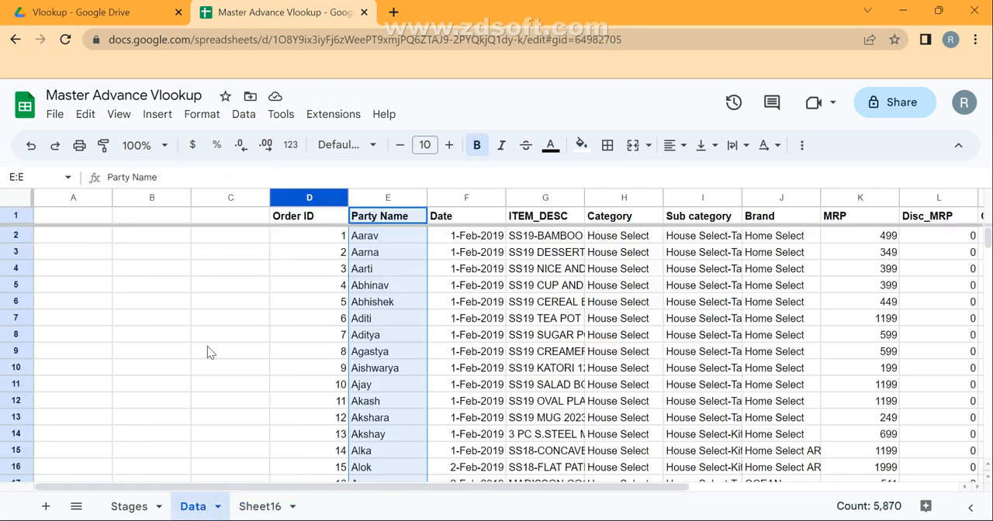
left_click(378, 237)
key("ctrl+c")
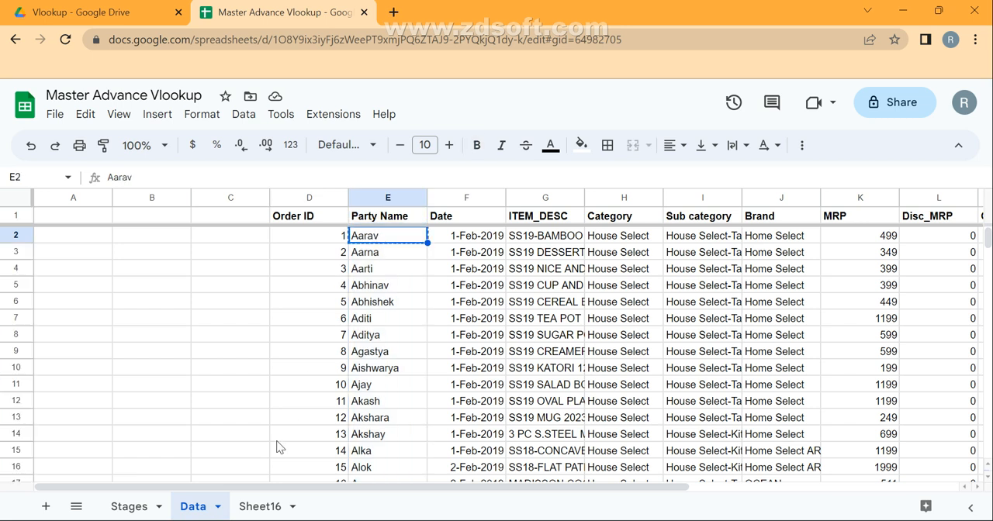
left_click(260, 506)
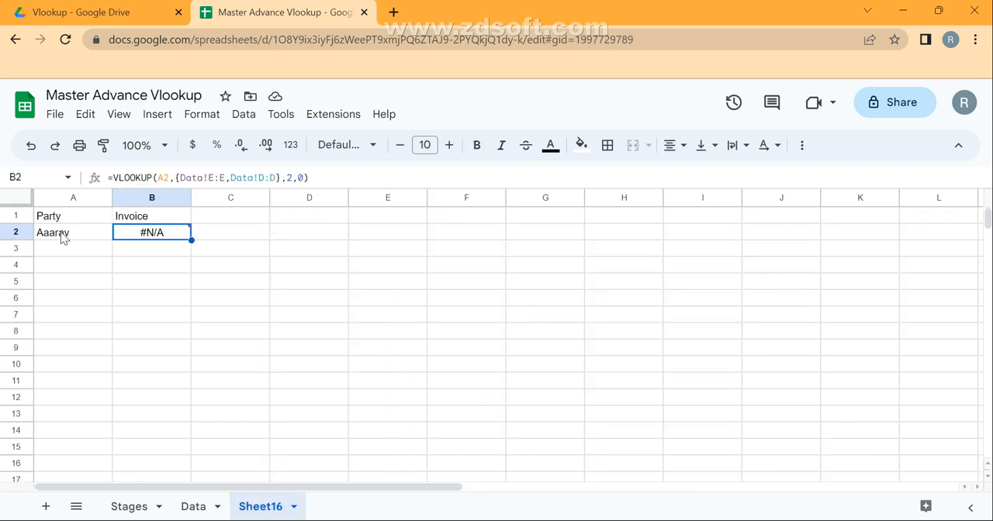
left_click(63, 238)
key("ctrl+v")
key("Right")
Copy the party name from cell E6 of the Data sheet into A2 of Sheet16
left_click(194, 506)
left_click(393, 308)
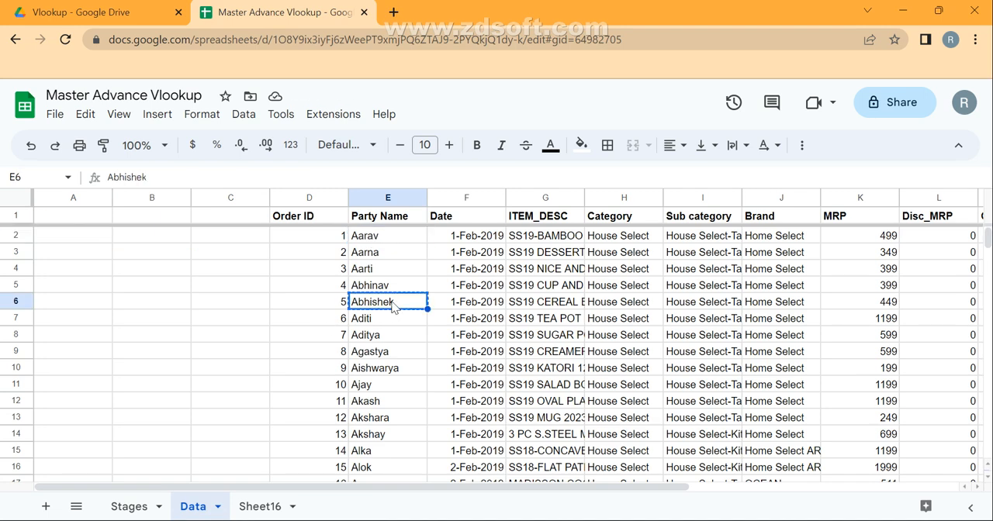
left_click(260, 506)
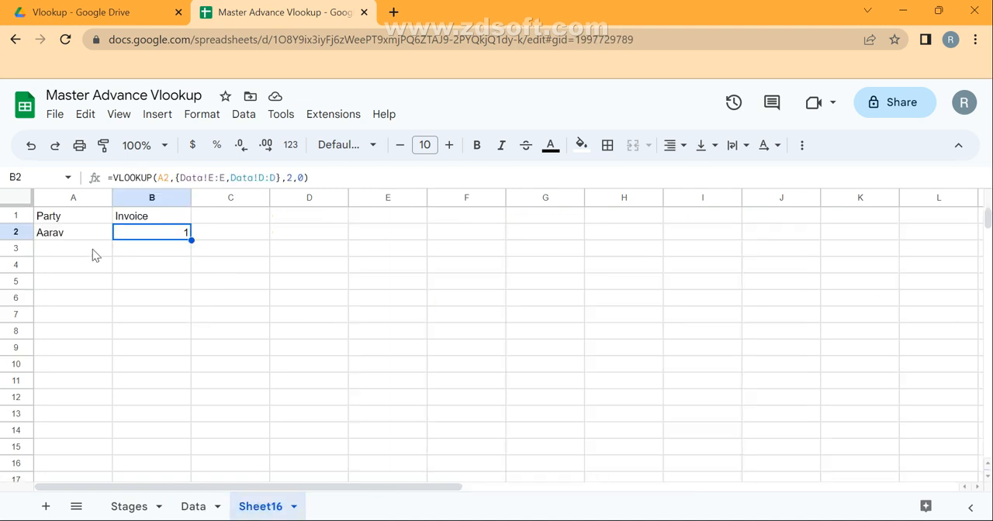
key("Left")
key("ctrl+v")
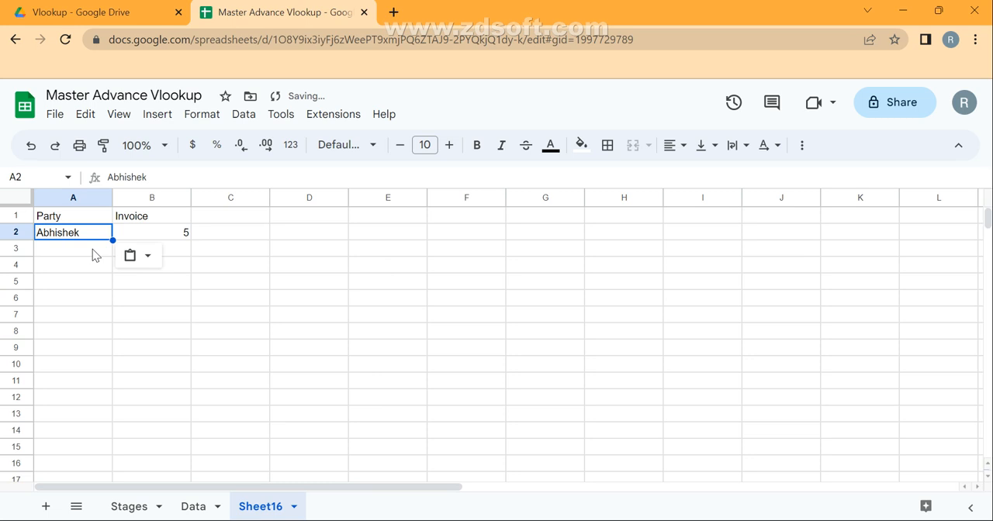
Insert Arrayformula( in front of the VLOOKUP in the B2 formula
double_click(174, 231)
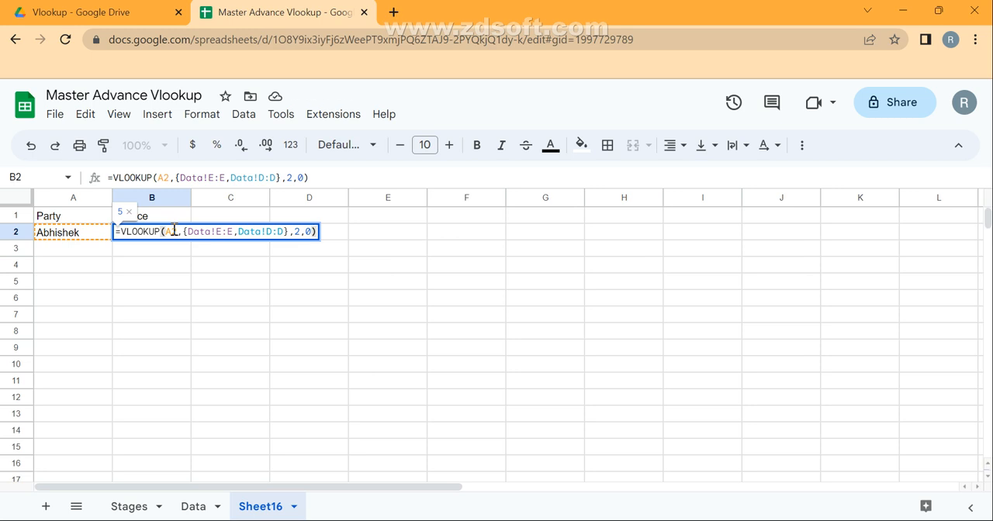
key("Home")
key("Right")
type("Arra")
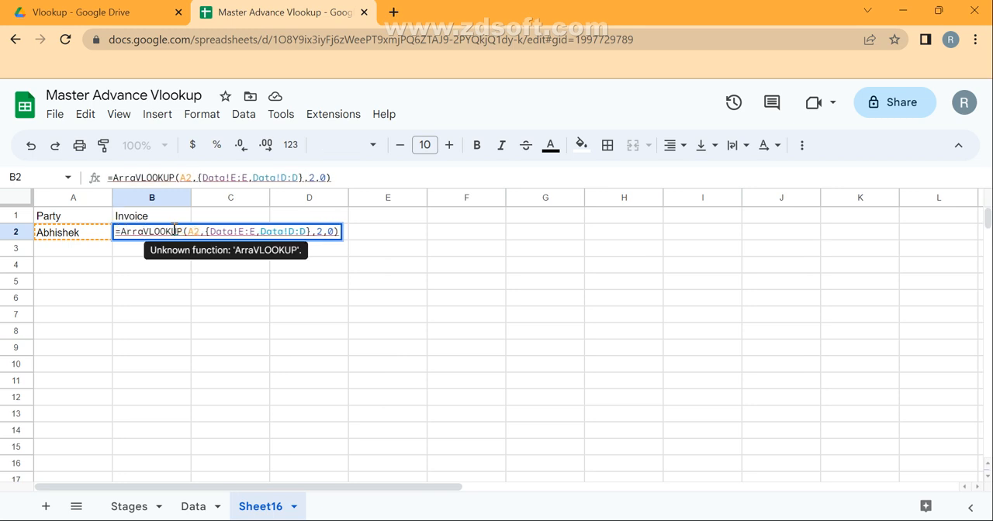
type("yformu")
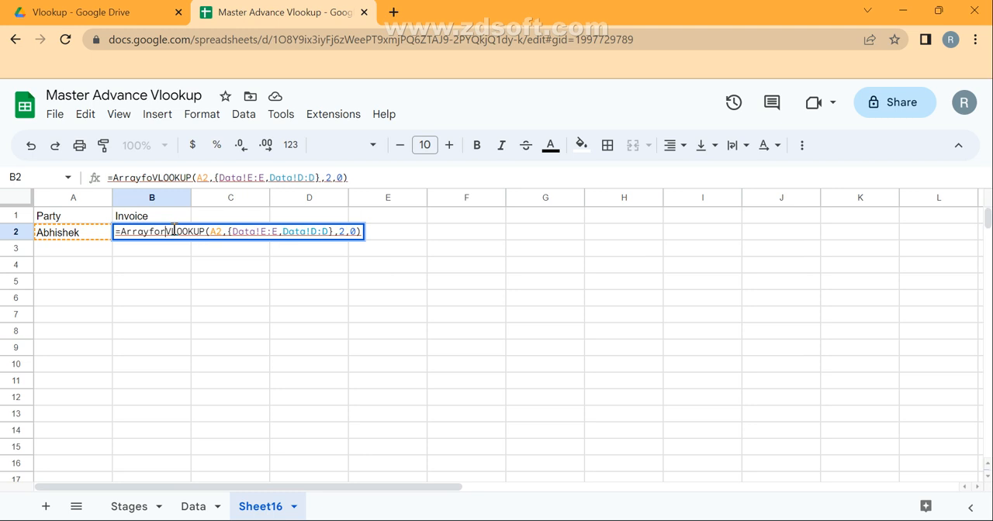
type("la(")
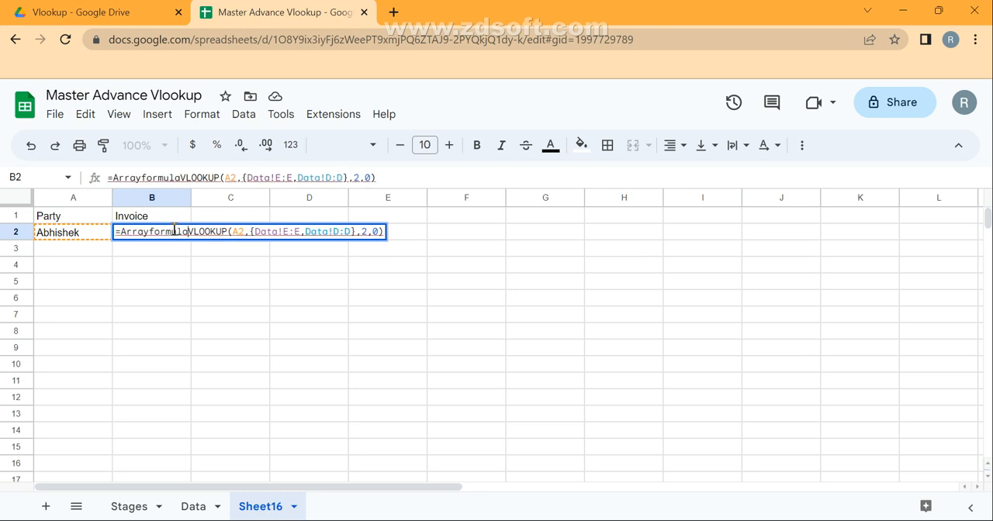
Extend the VLOOKUP search key in B2 to the open range A2:A and enter the array formula
key("Right")
key("Right")
key("Right")
key("Right")
key("Right")
key("Right")
key("Right")
key("Right")
key("Right")
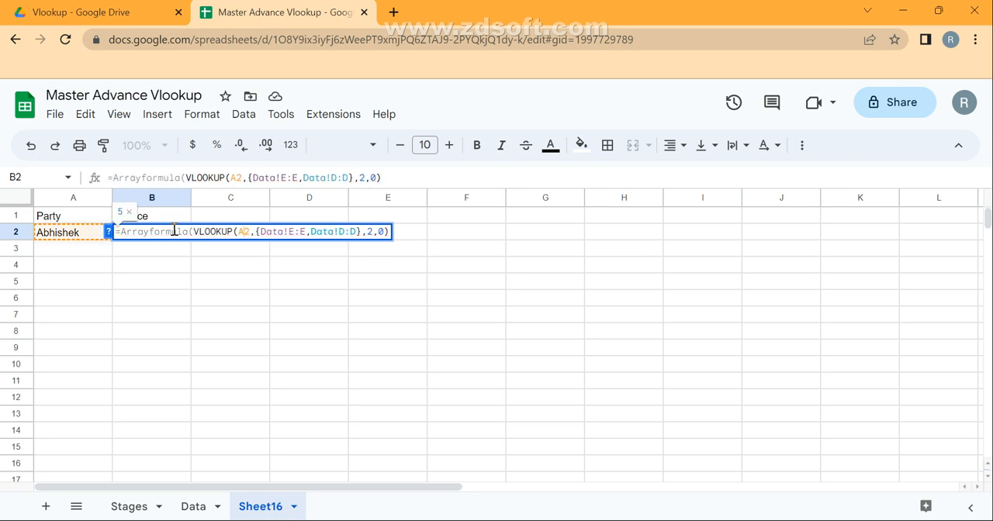
key("shift+Left")
key("shift+Left")
key("shift+Left")
key("shift+Right")
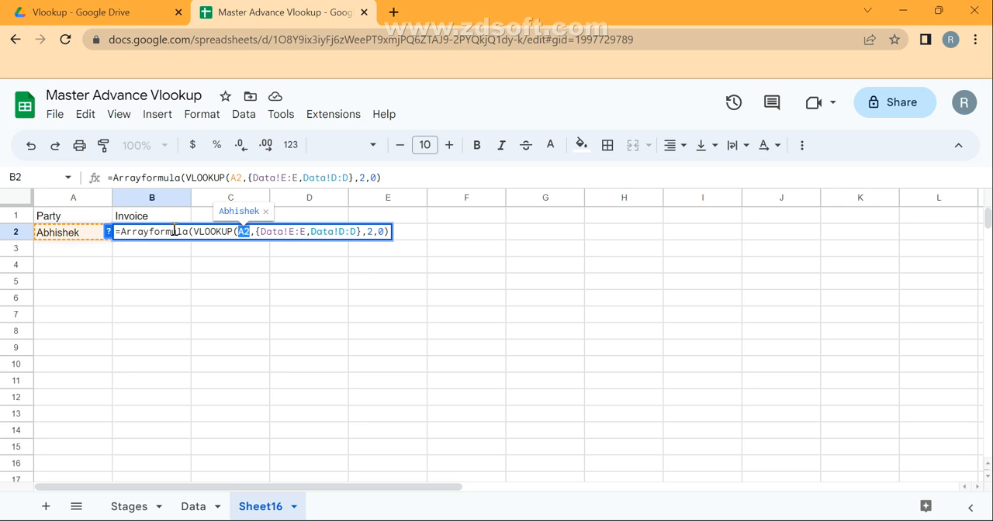
type("A")
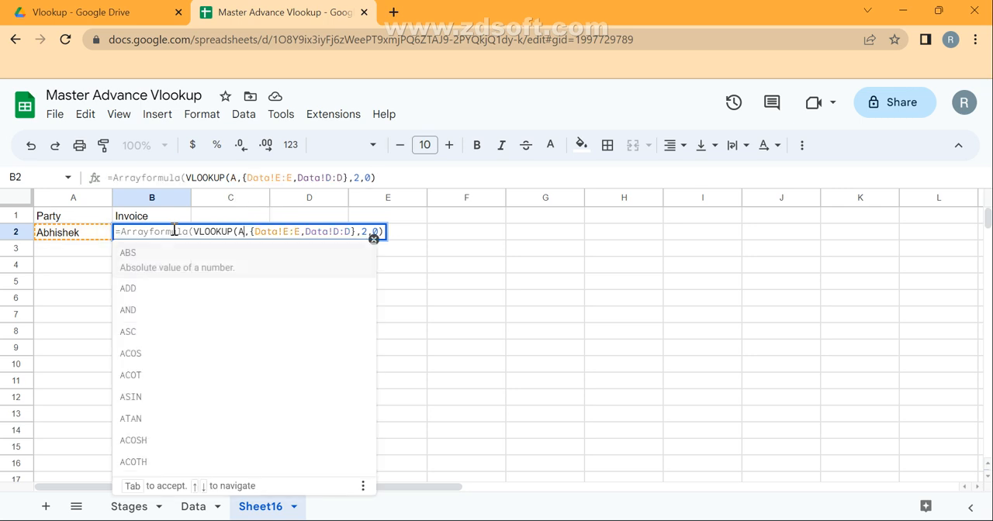
type("2")
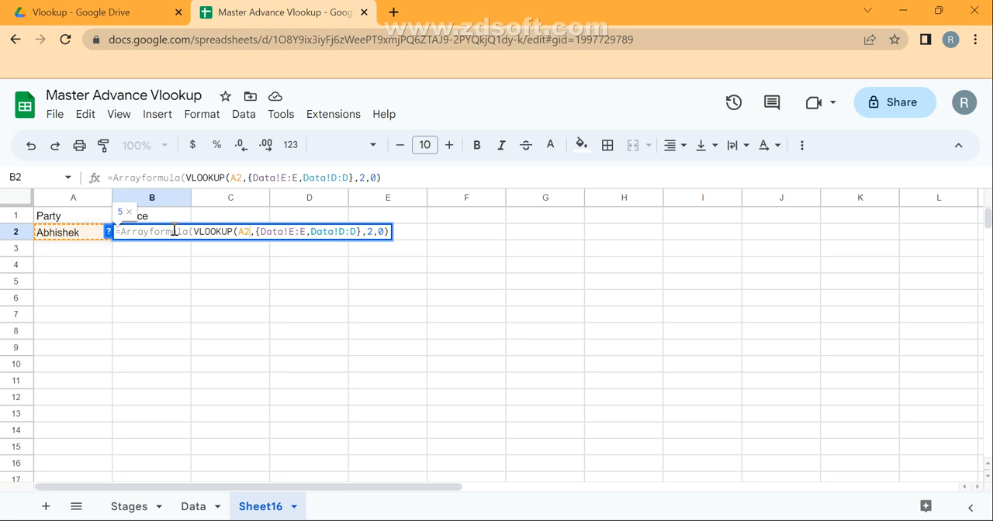
type(":A")
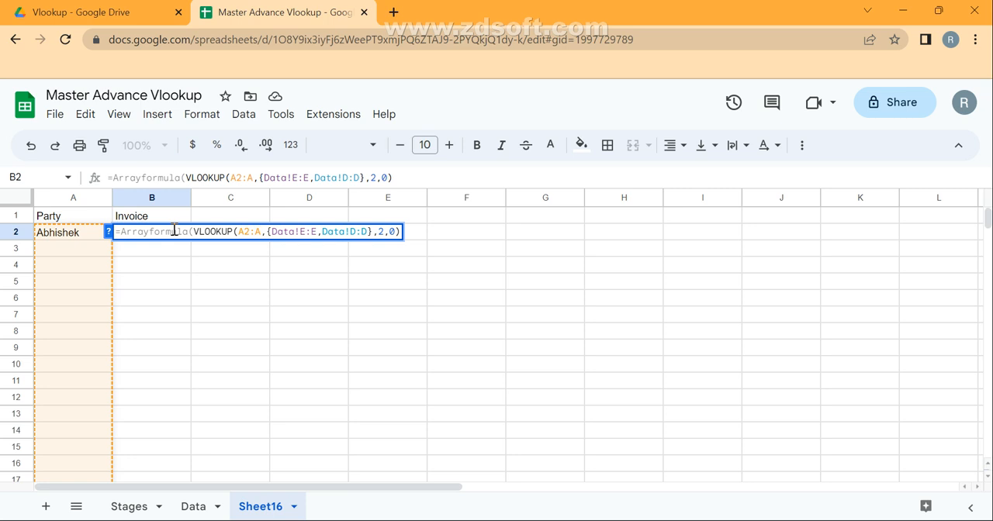
key("Return")
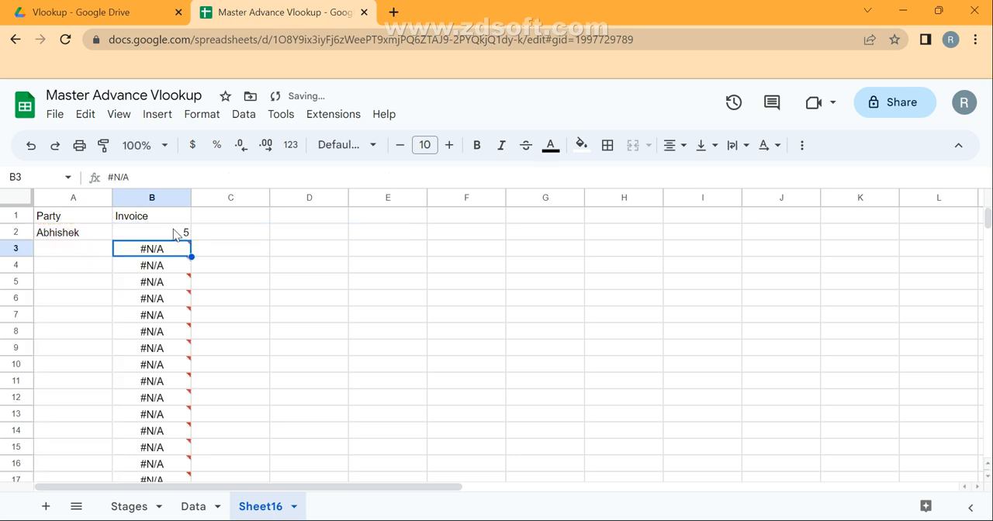
Copy the party names in E6:E13 of the Data sheet into Sheet16 starting at A3
key("Left")
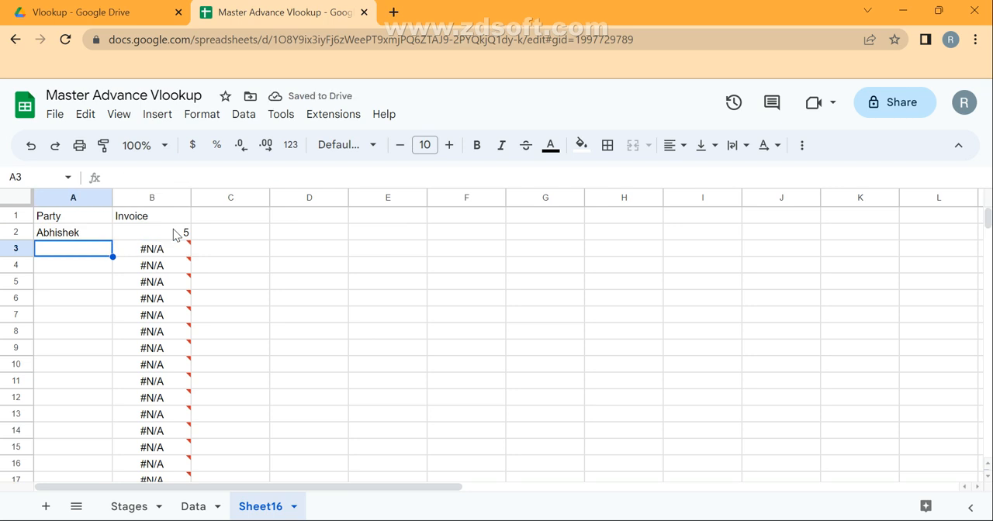
left_click(208, 511)
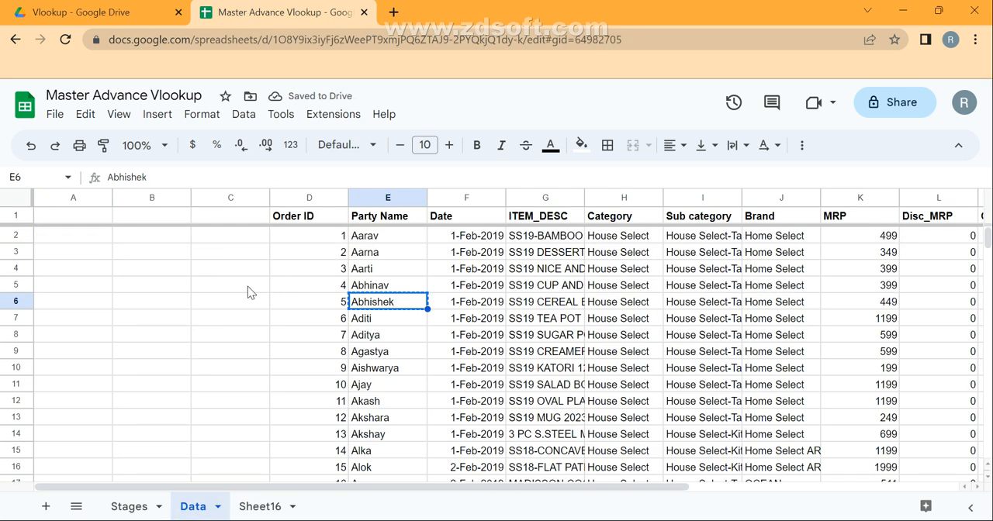
left_click_drag(387, 302, 393, 428)
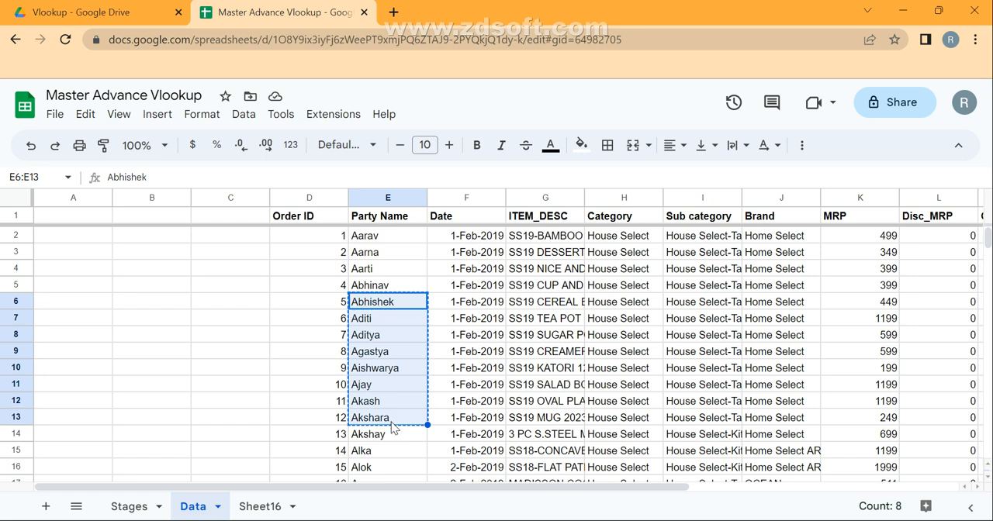
left_click(260, 506)
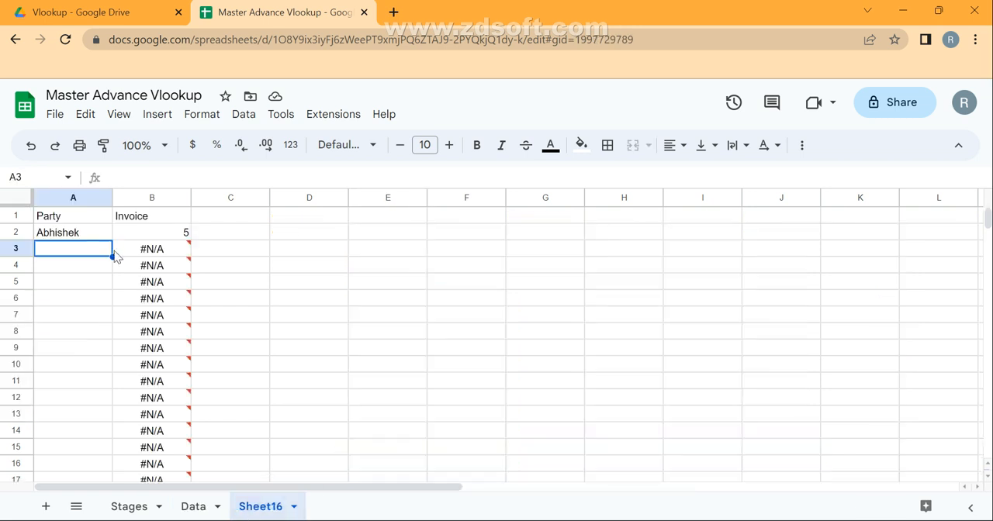
key("ctrl+v")
Compare the invoice results in B3:B10 of Sheet16 with the Order ID column on the Data sheet
left_click_drag(177, 257, 178, 369)
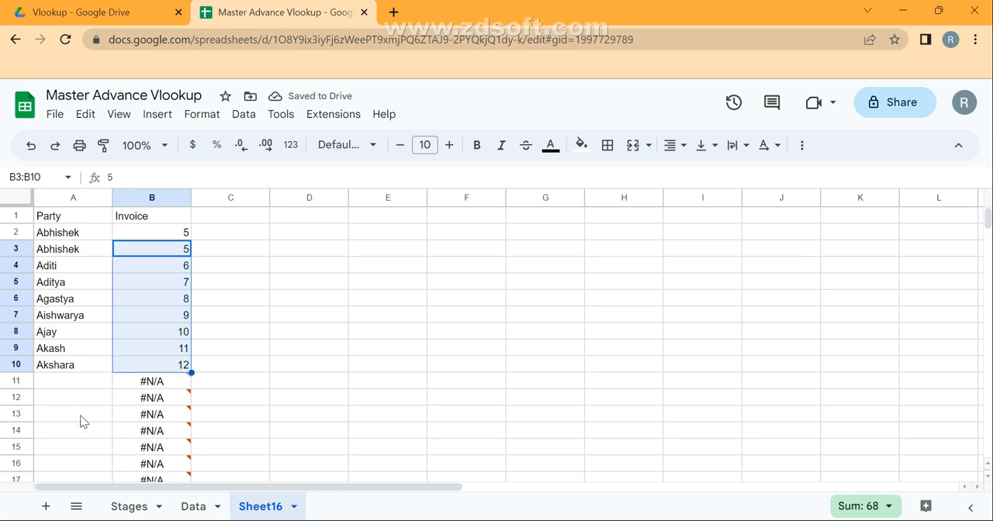
left_click(192, 506)
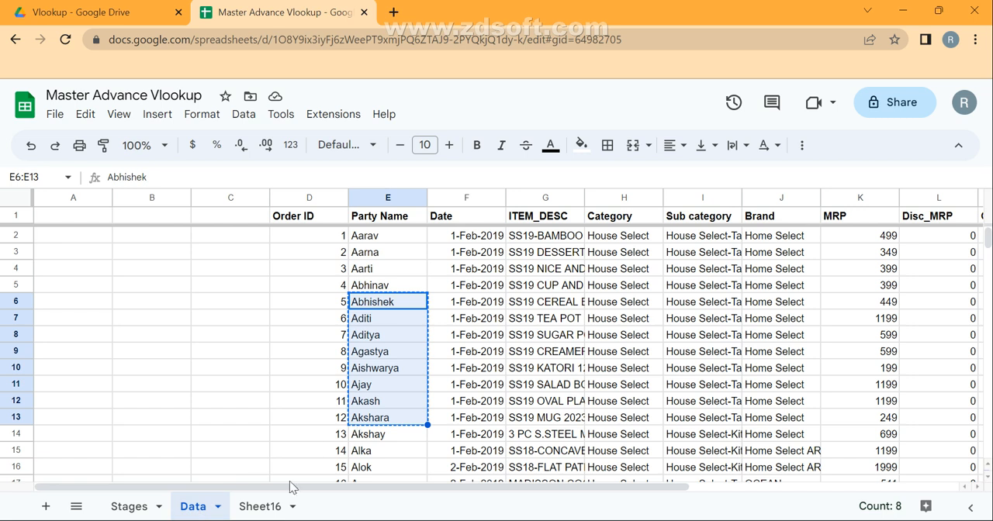
left_click(264, 505)
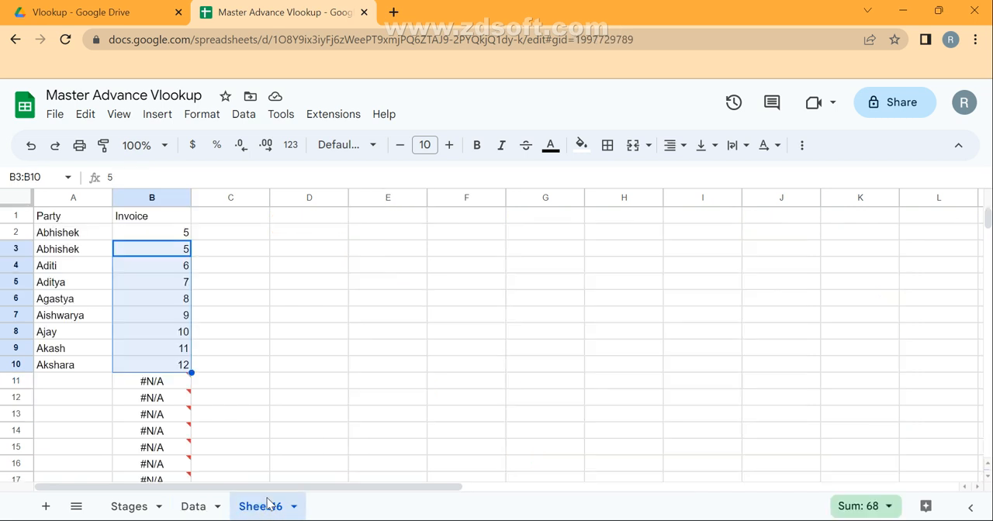